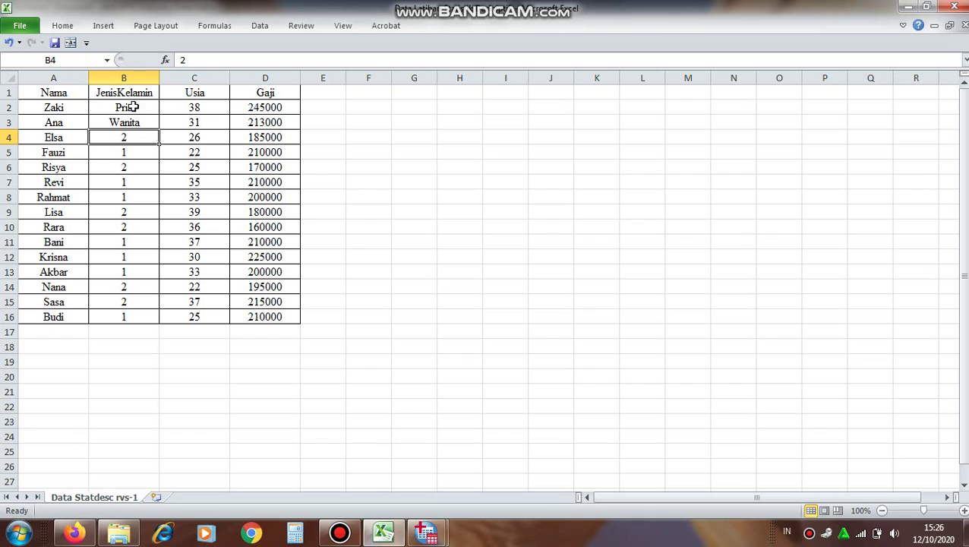
Replace the JenisKelamin text entries with numeric codes, entering 1 in B2 and 2 in B3.
left_click(140, 107)
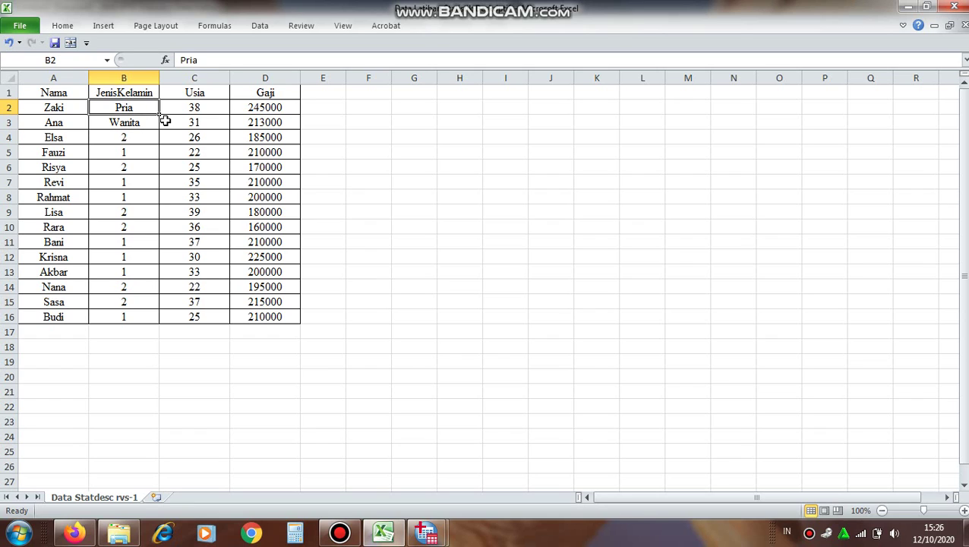
type("1")
key("Return")
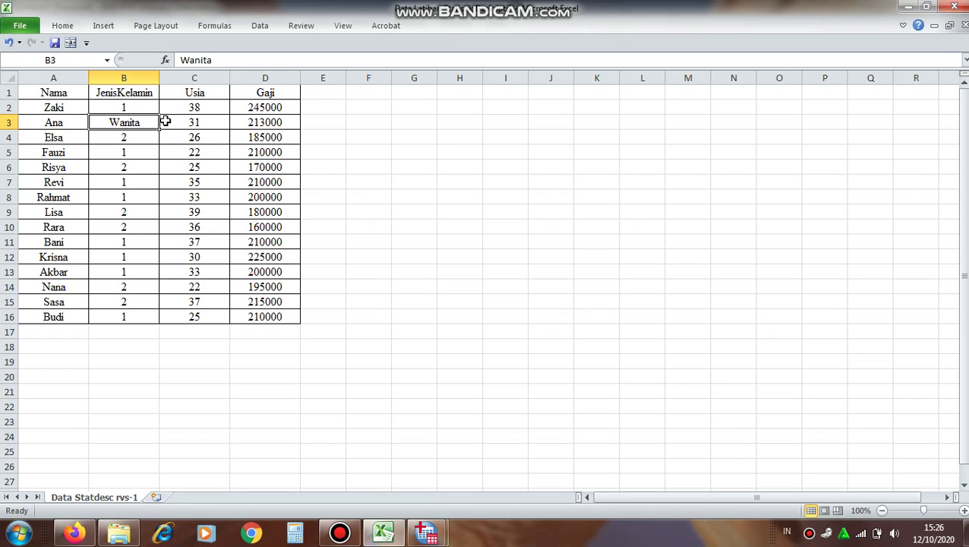
type("2")
left_click(333, 120)
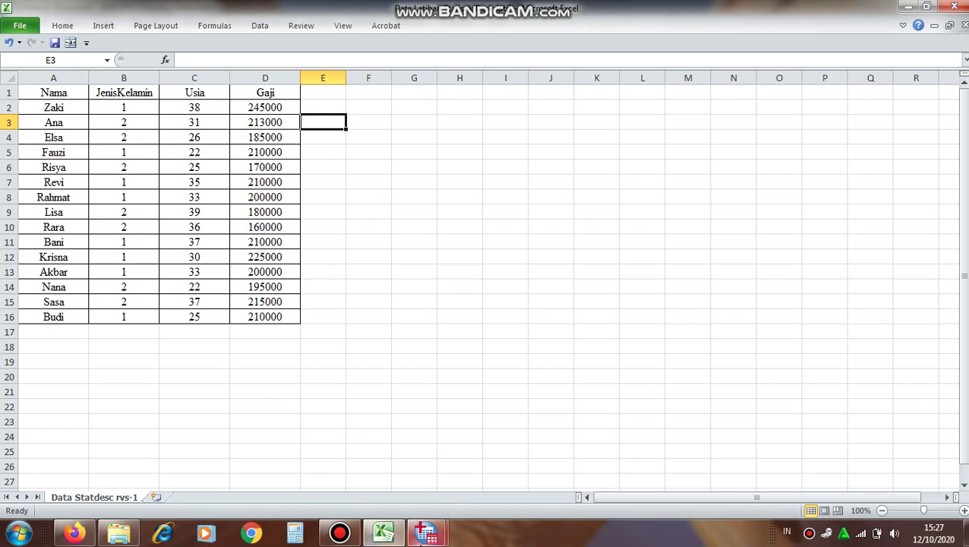
Switch to the SPSS Data Editor and start opening a data file, with the file type set to Excel (*.xls, *.xlsx, *.xlsm).
mouse_move(423, 535)
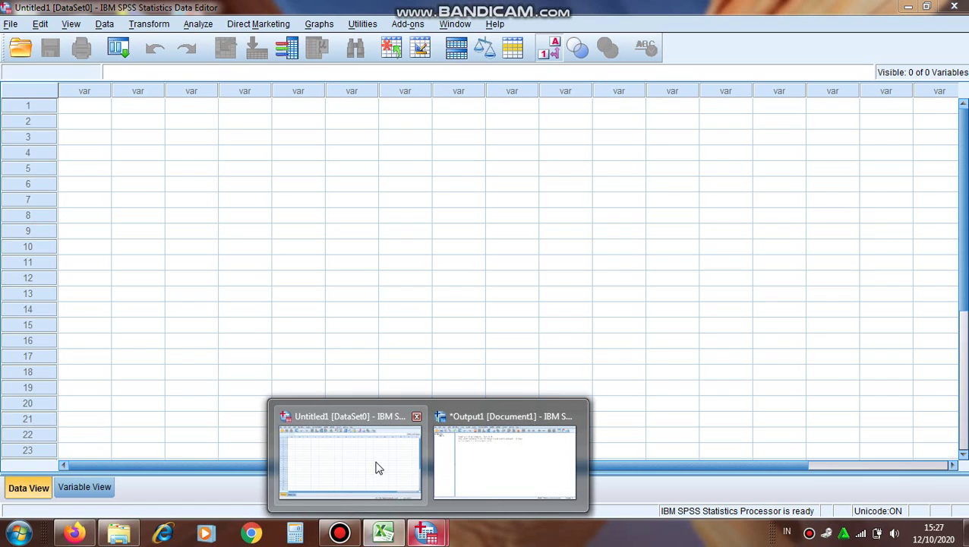
left_click(377, 464)
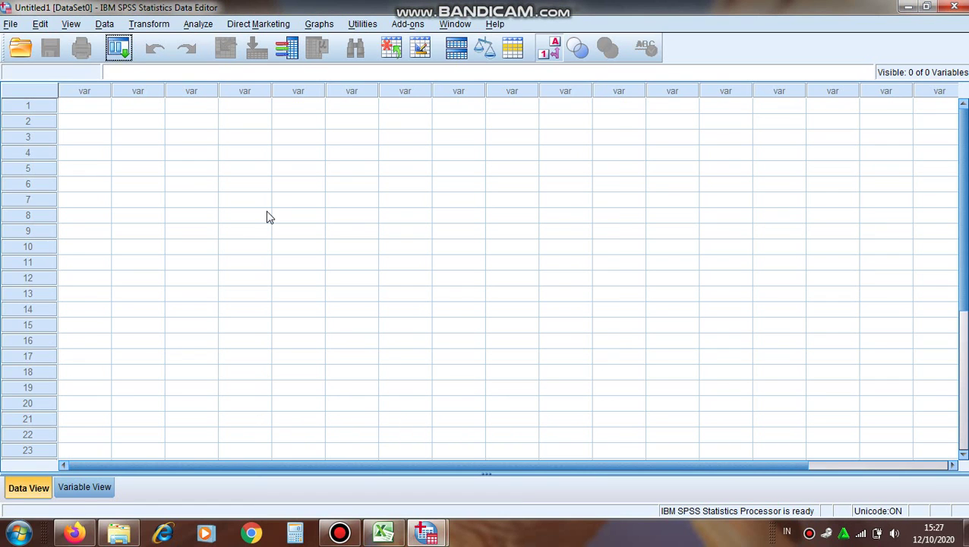
left_click(12, 24)
mouse_move(88, 62)
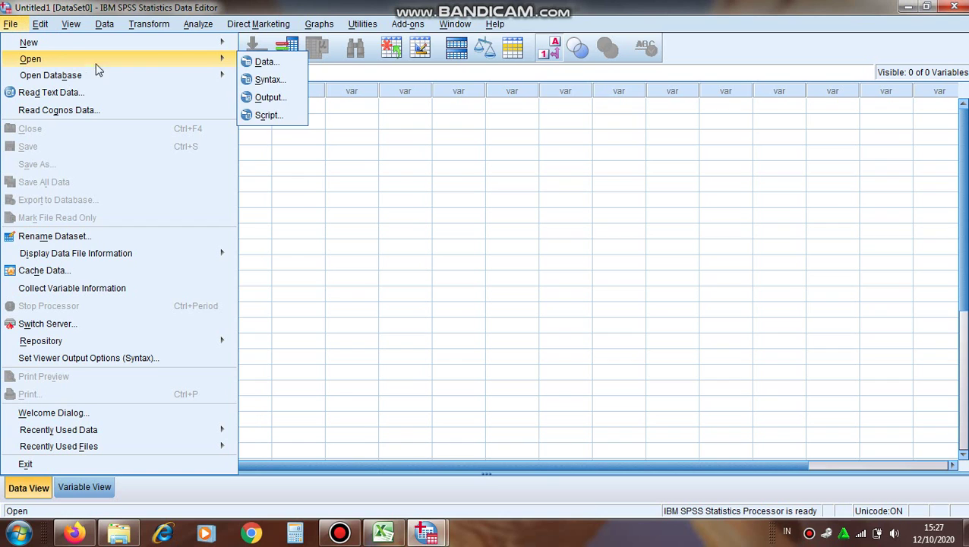
left_click(262, 63)
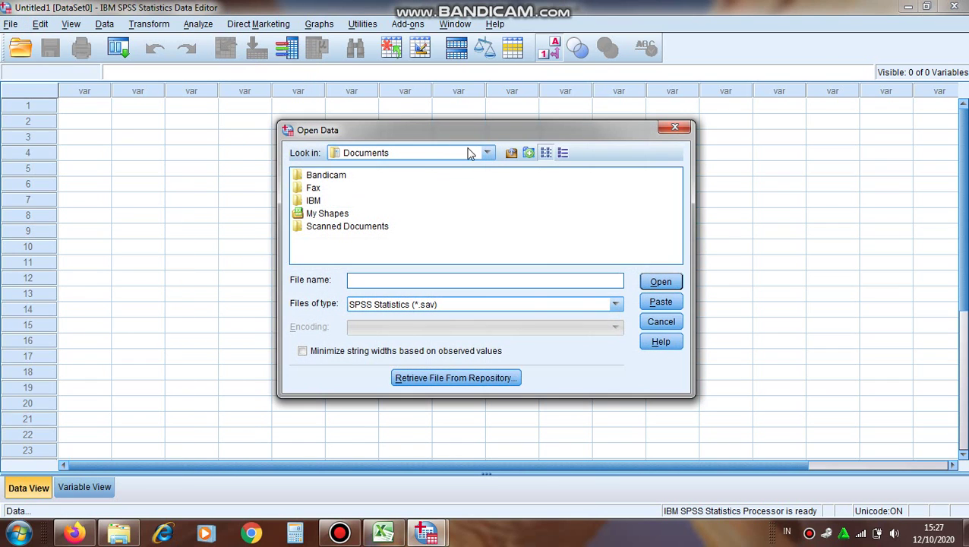
left_click(617, 304)
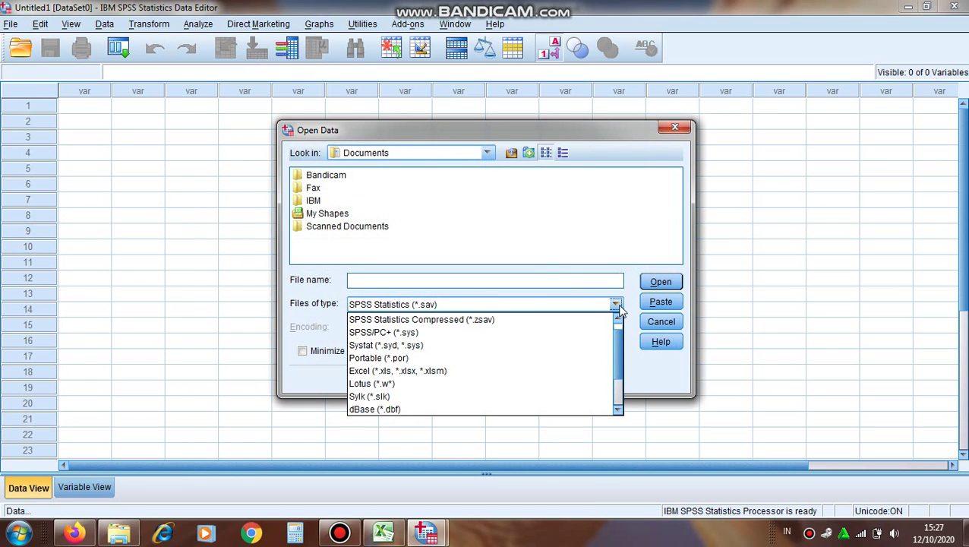
left_click(471, 372)
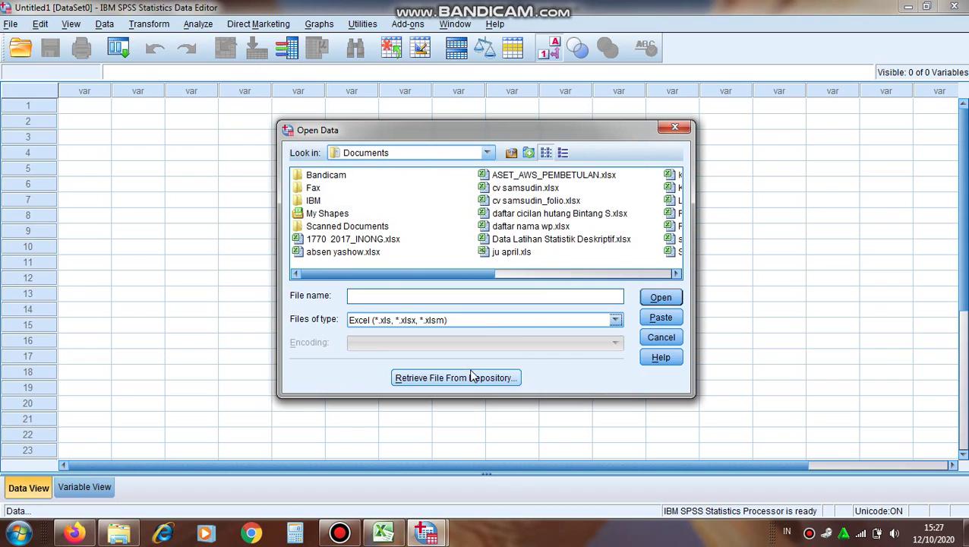
Import Data Latihan Statistik Deskriptif.xlsx from Documents, reading variable names from the first row of worksheet Data Statdesc rvs-1.
left_click(541, 297)
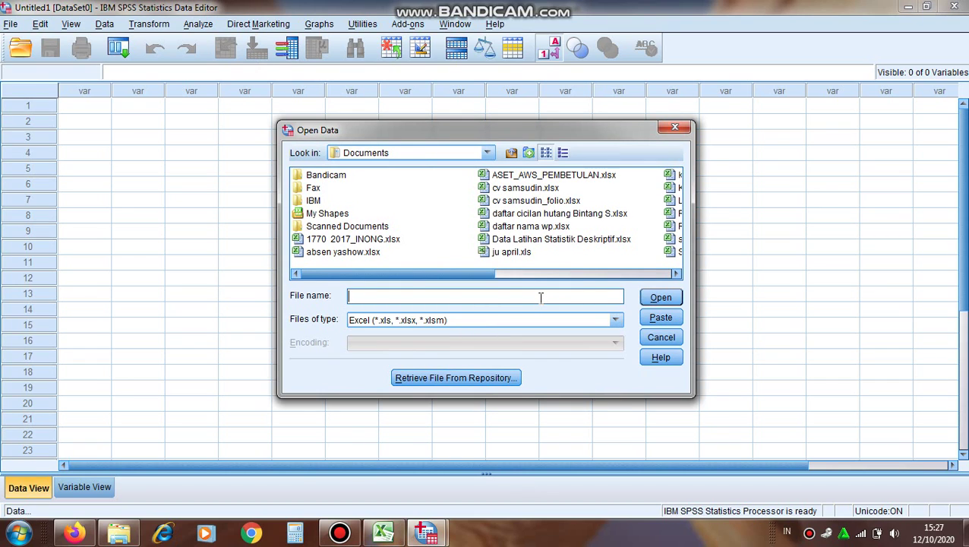
type("data")
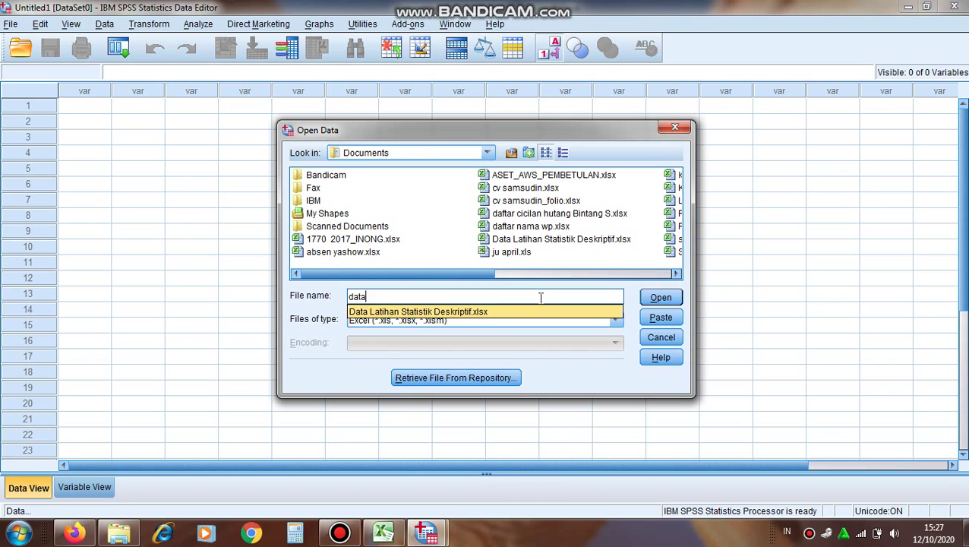
key("Down")
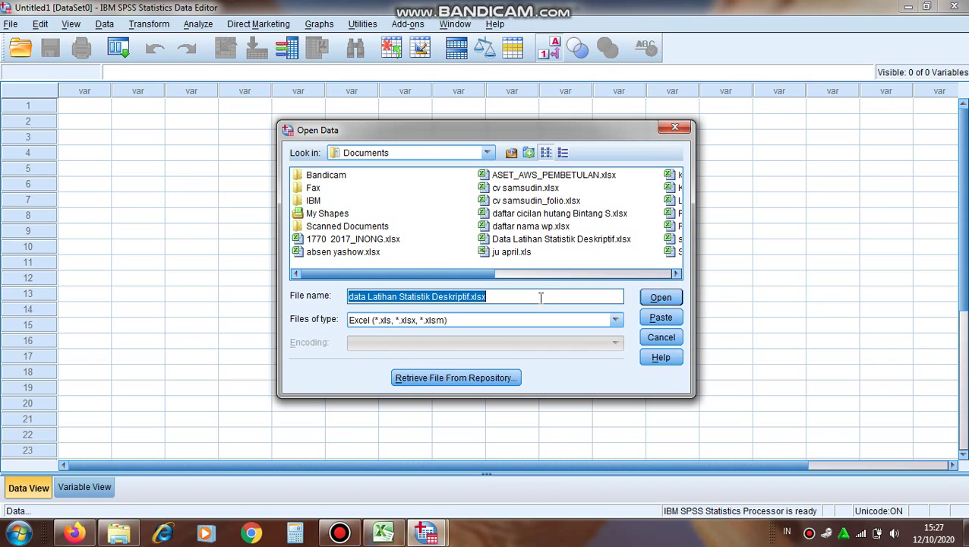
left_click(661, 298)
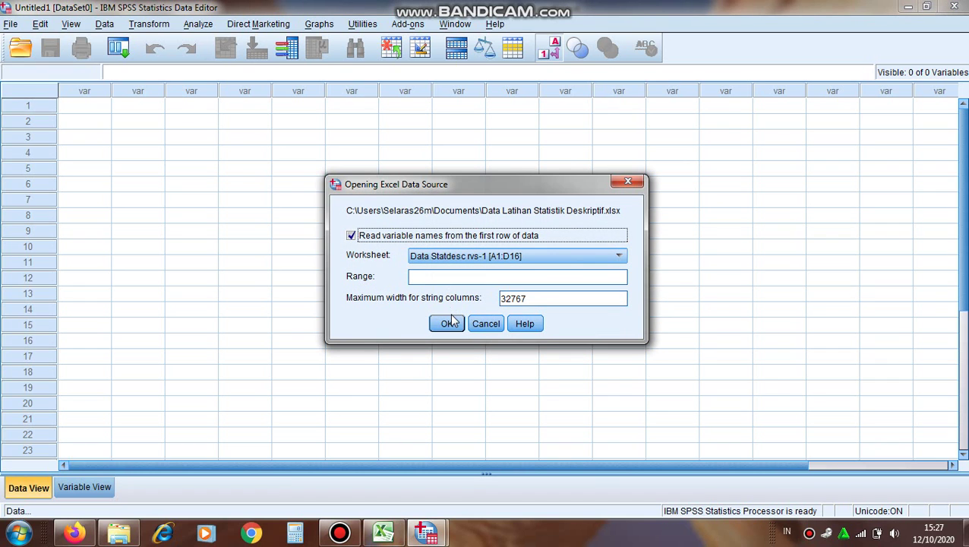
left_click(451, 323)
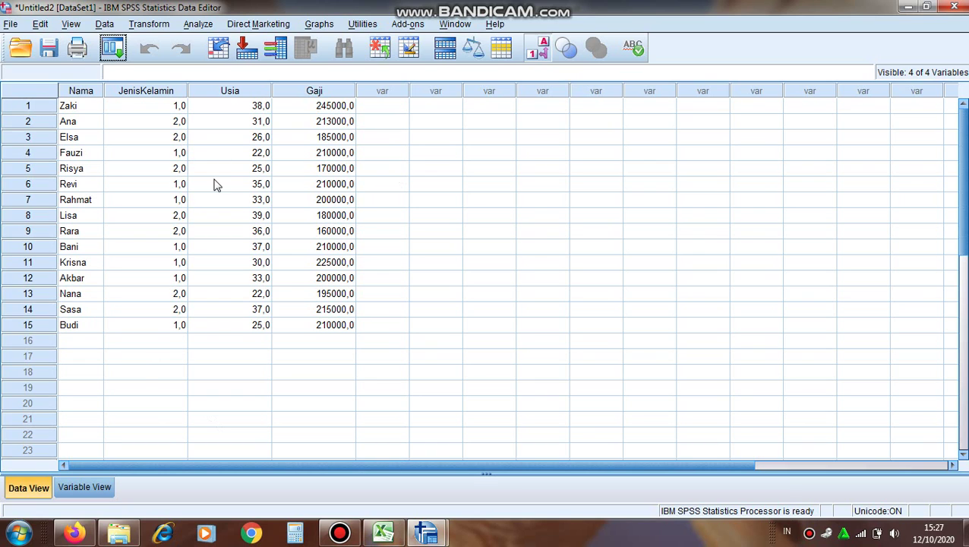
Set the decimals of the JenisKelamin, Usia and Gaji variables to 0 and view the data.
left_click(86, 488)
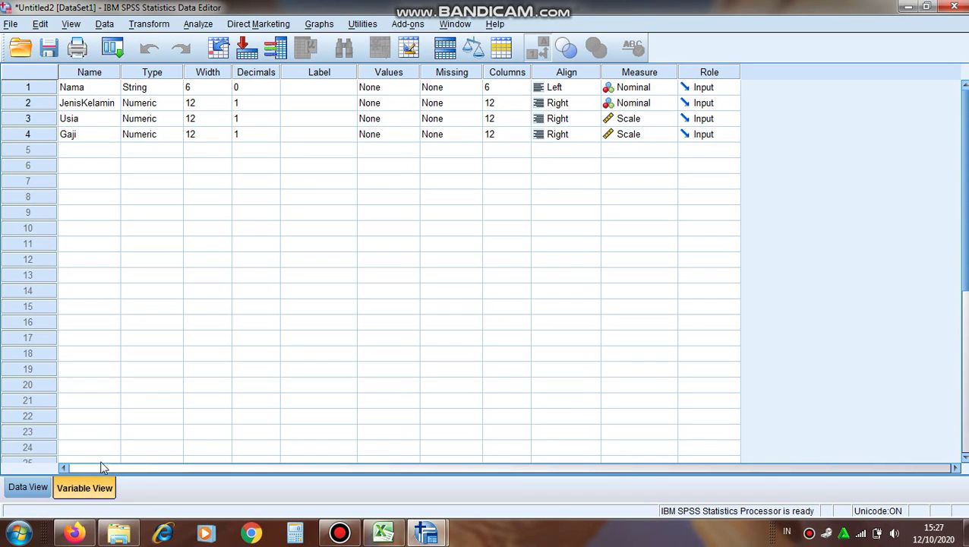
left_click(258, 103)
left_click(274, 106)
left_click(258, 120)
left_click(274, 122)
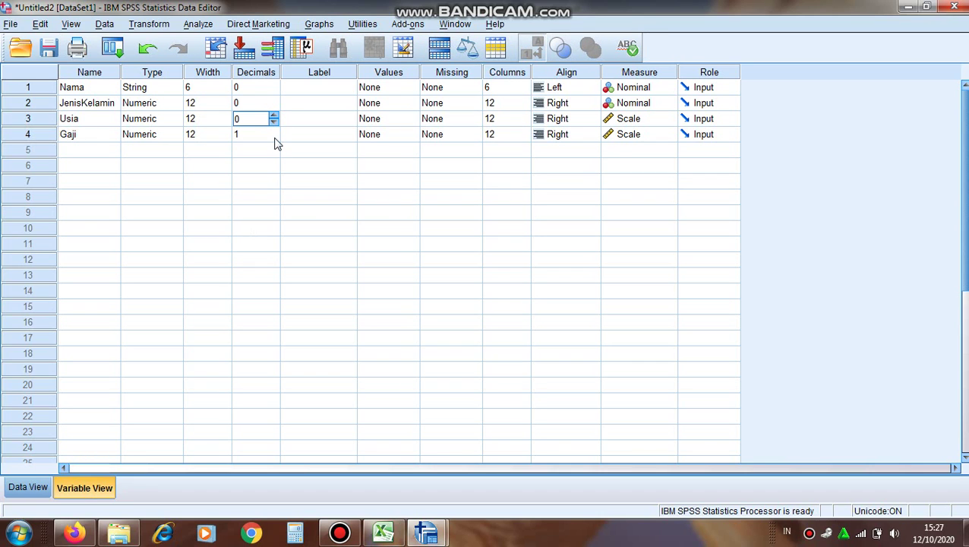
left_click(270, 134)
left_click(274, 138)
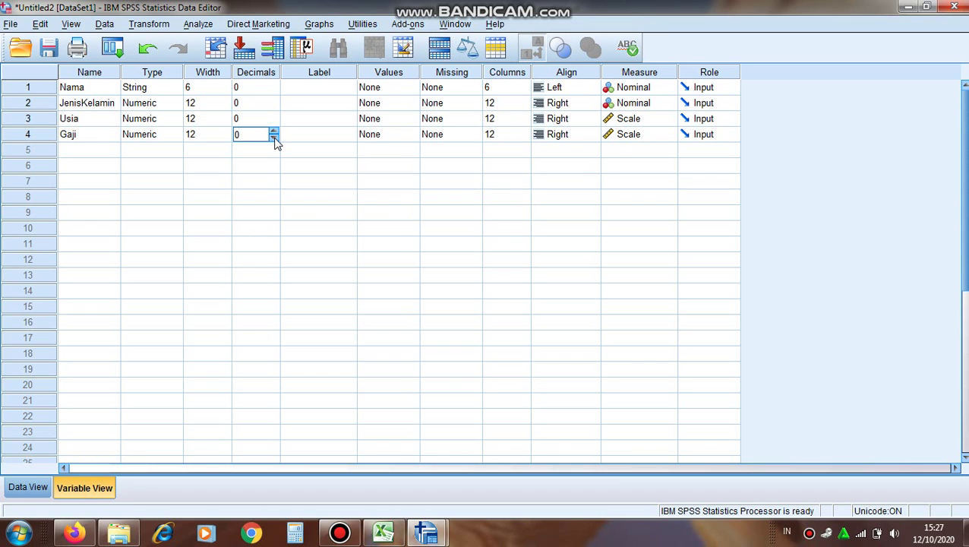
left_click(28, 487)
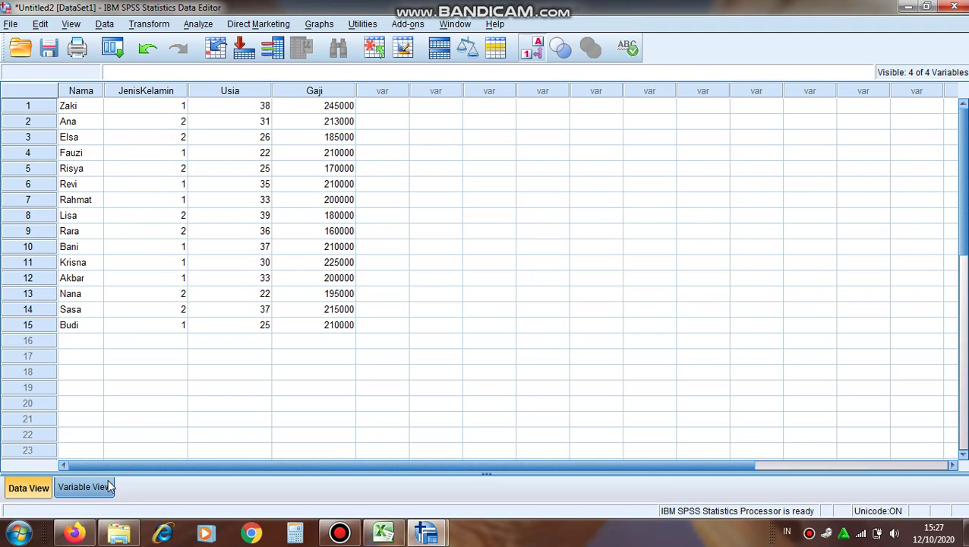
Add a value label to the JenisKelamin variable that defines 1 as Pria.
left_click(85, 487)
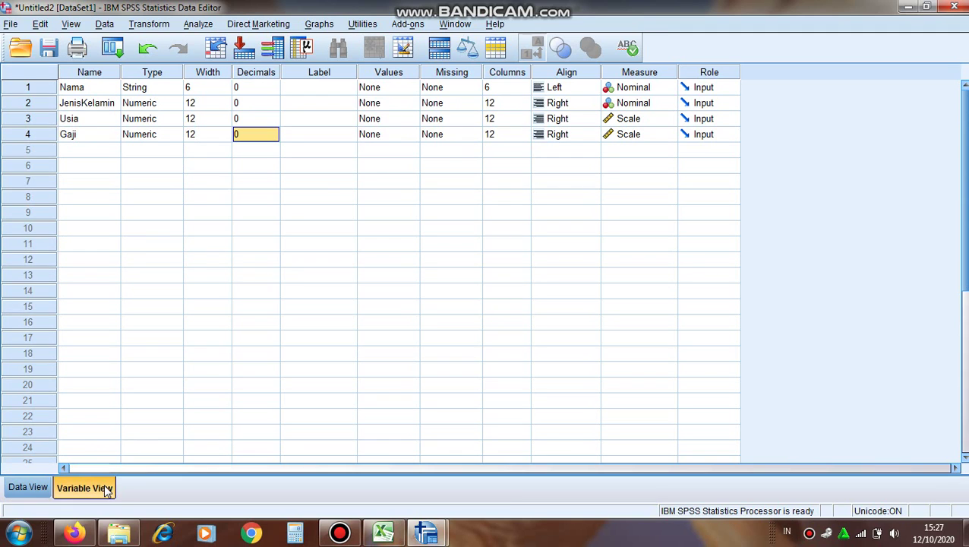
left_click(411, 103)
left_click(412, 102)
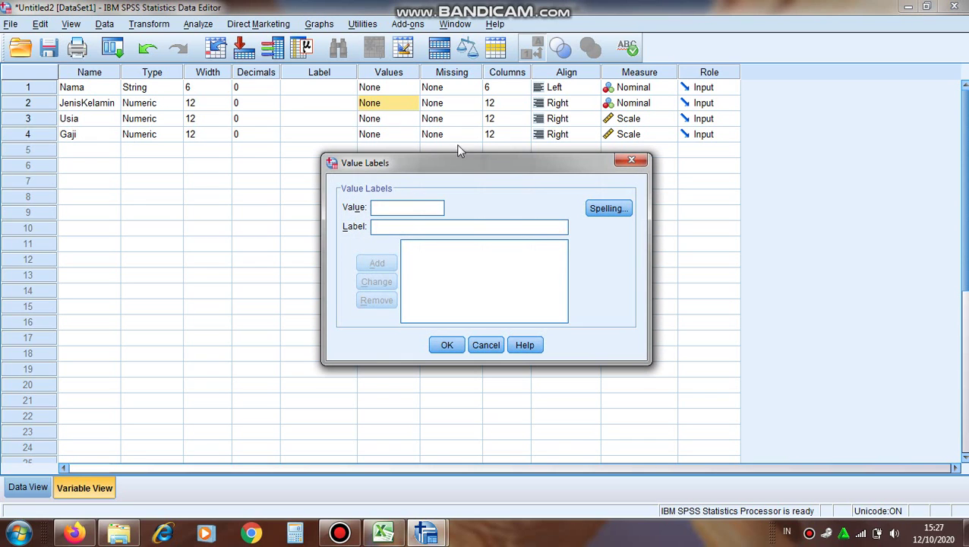
type("1")
left_click(408, 232)
type("Pria")
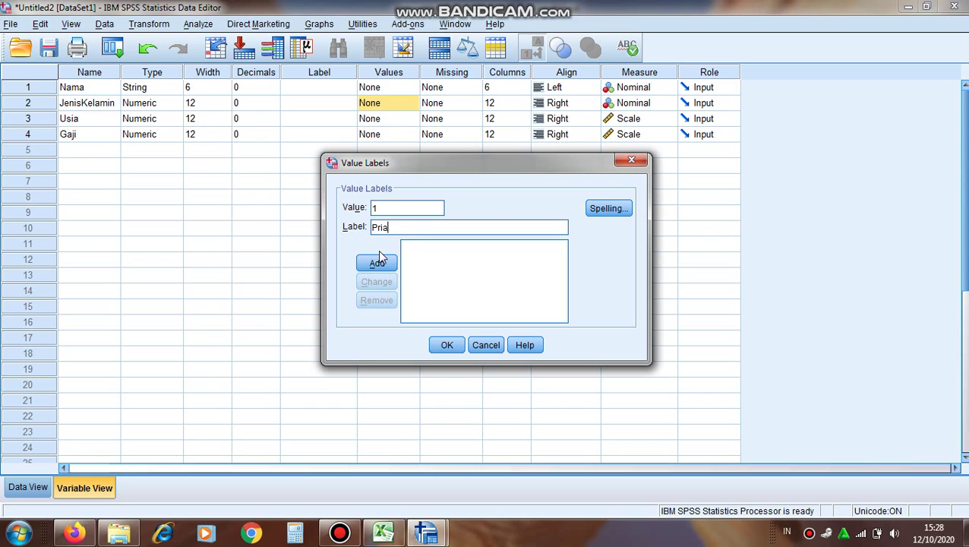
left_click(384, 263)
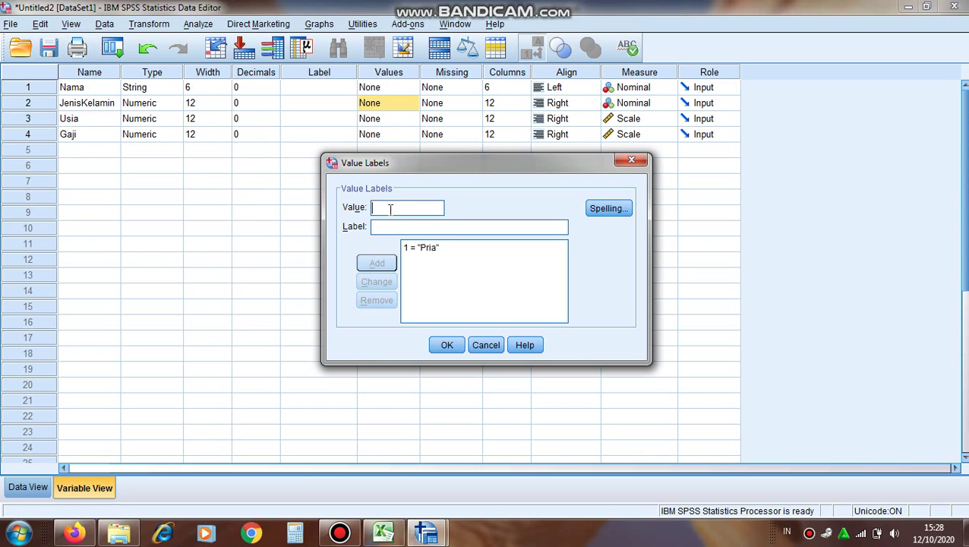
Add the value label 2 as Wanita for JenisKelamin, apply the labels and view the data.
type("2")
left_click(397, 227)
type("W")
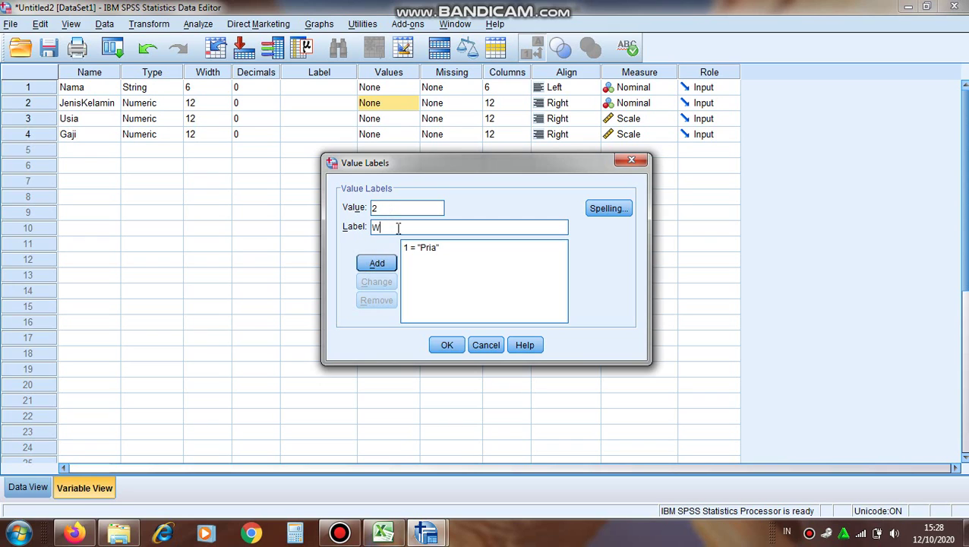
type("anita")
left_click(377, 262)
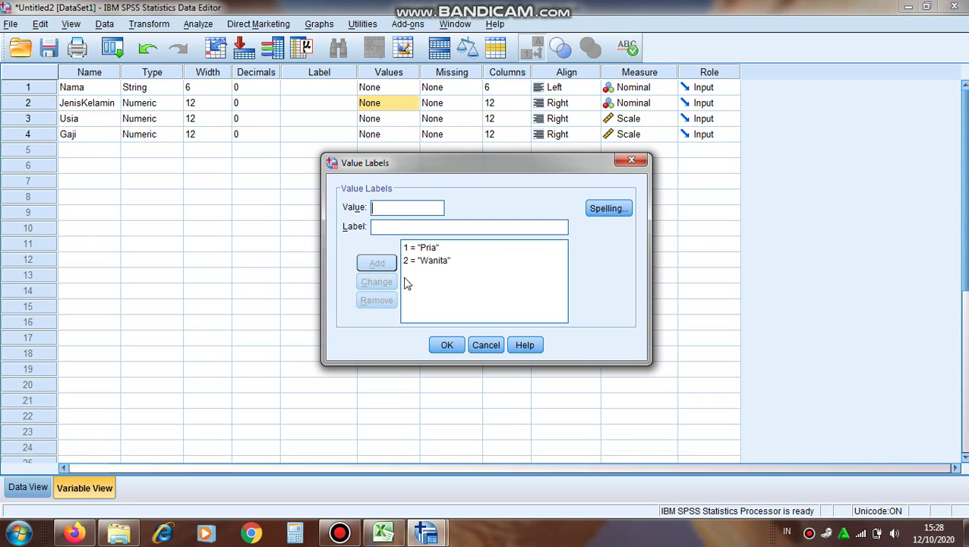
left_click(443, 346)
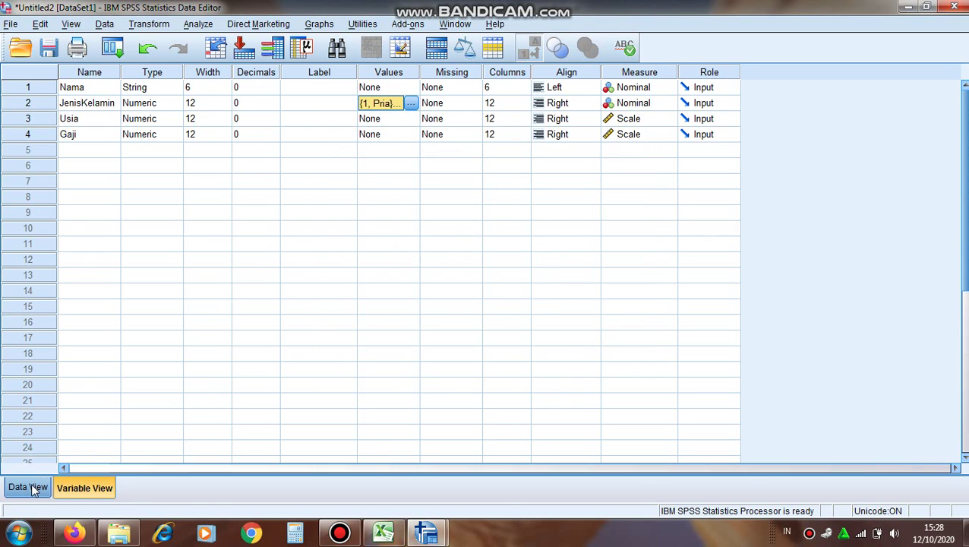
left_click(29, 488)
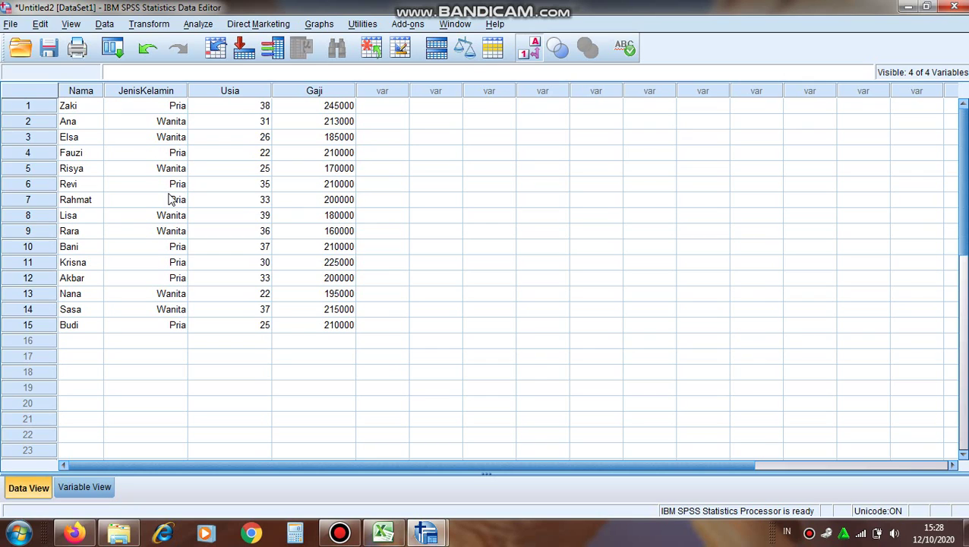
Create a simple bar chart with summaries for groups of cases, showing N of cases with JenisKelamin on the category axis.
left_click(320, 24)
mouse_move(455, 114)
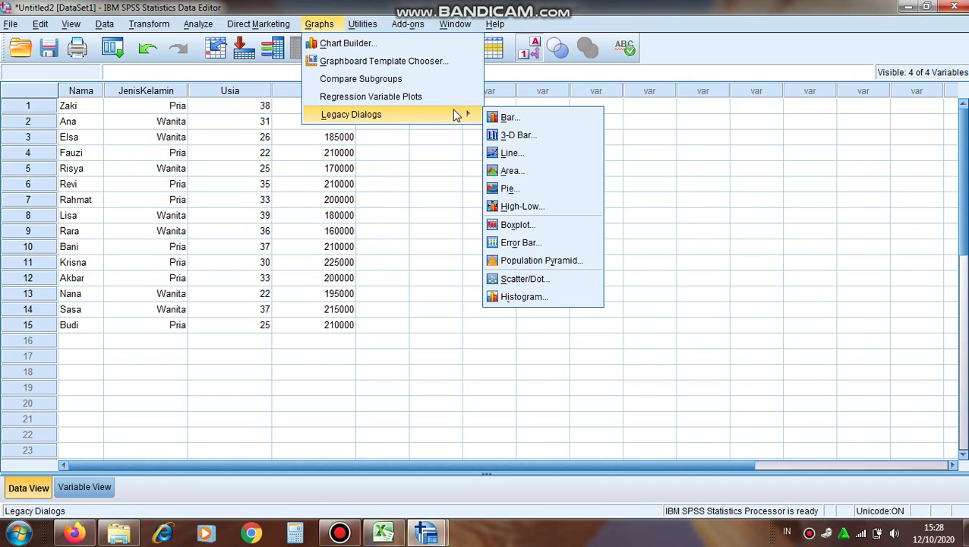
left_click(577, 118)
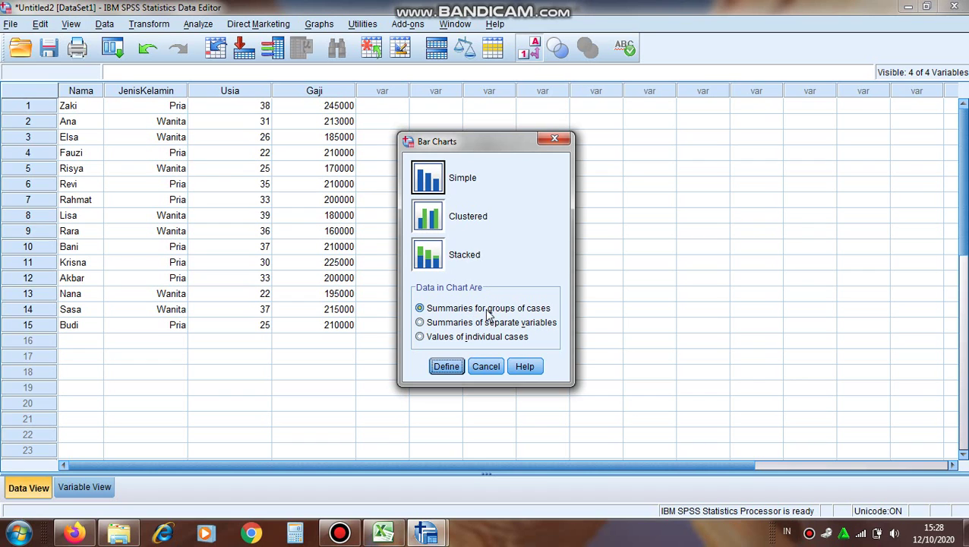
left_click(450, 367)
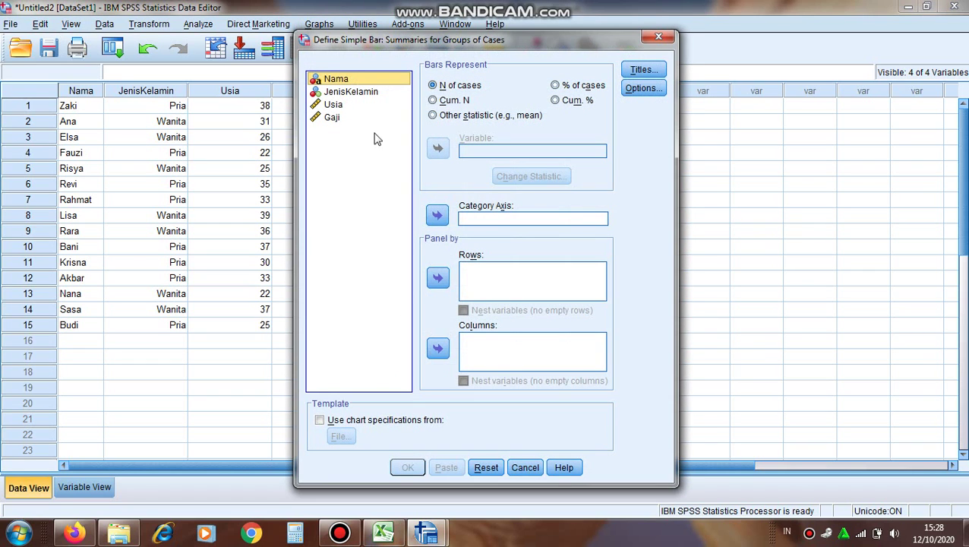
left_click(364, 94)
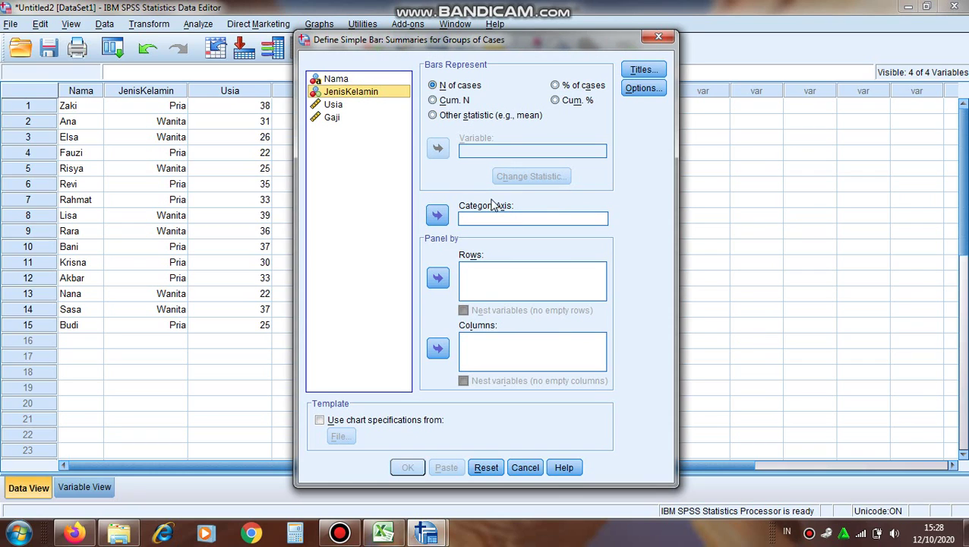
left_click(438, 216)
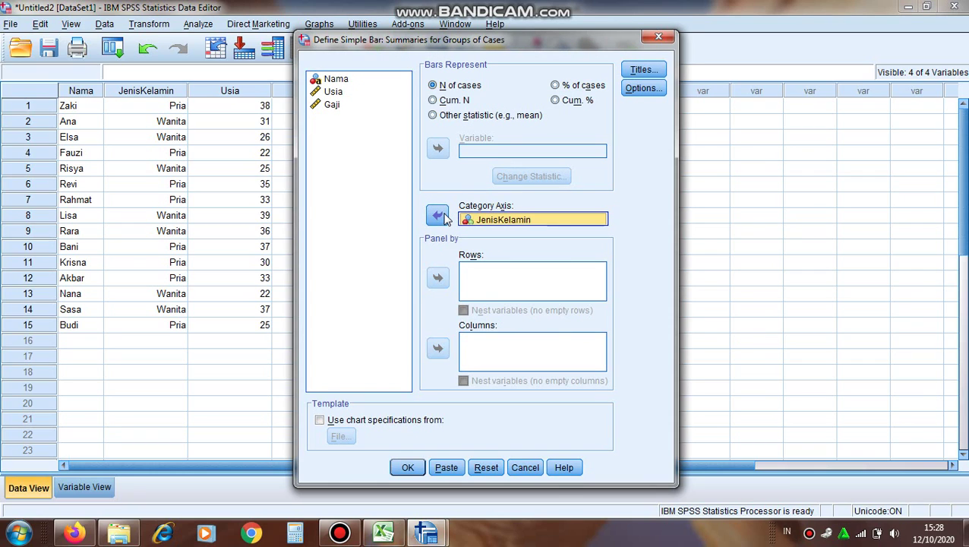
left_click(409, 468)
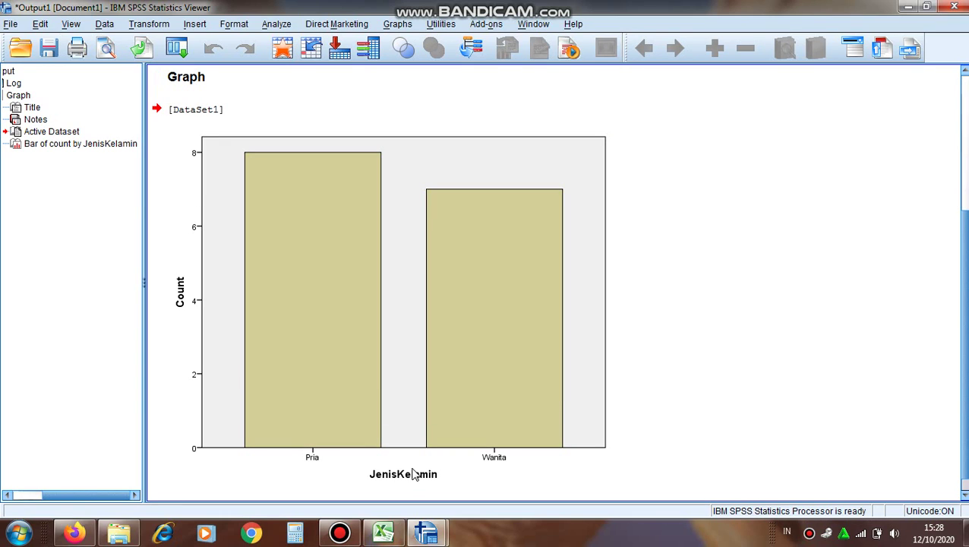
Create a pie chart with summaries for groups of cases, showing N of cases with slices defined by JenisKelamin.
left_click(202, 460)
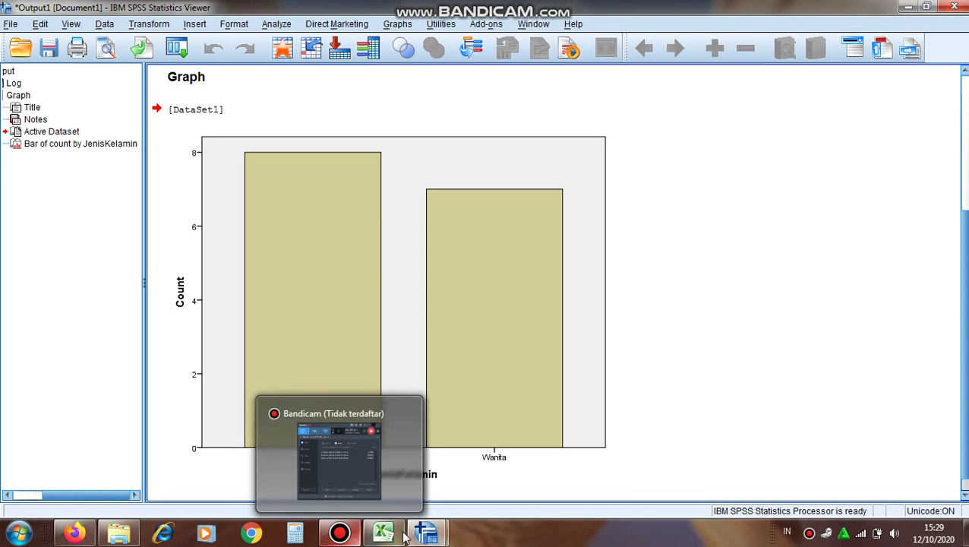
mouse_move(424, 538)
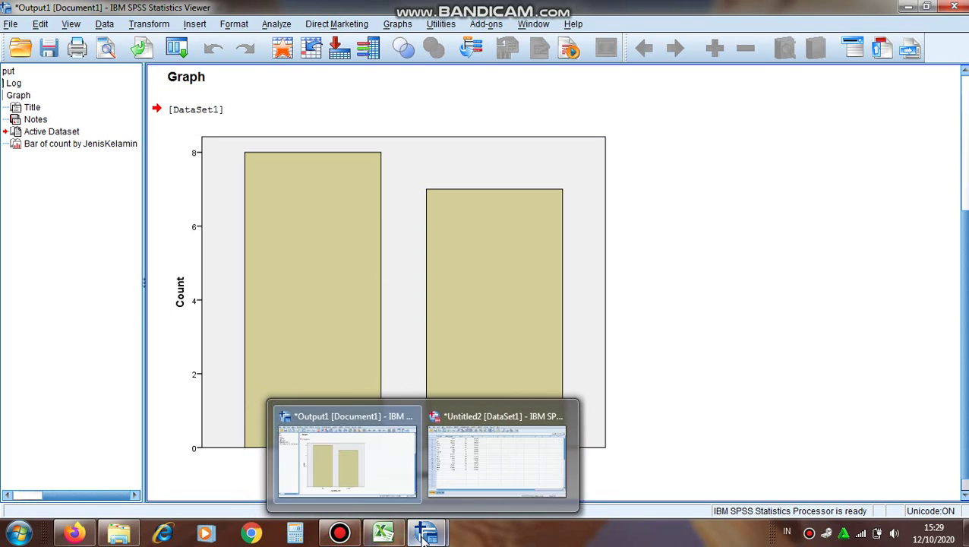
left_click(389, 469)
mouse_move(426, 535)
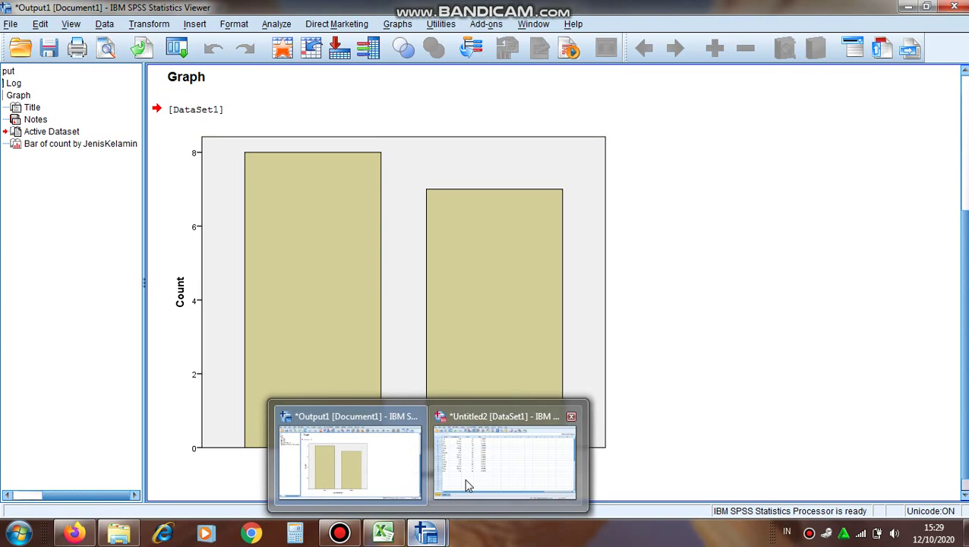
left_click(465, 478)
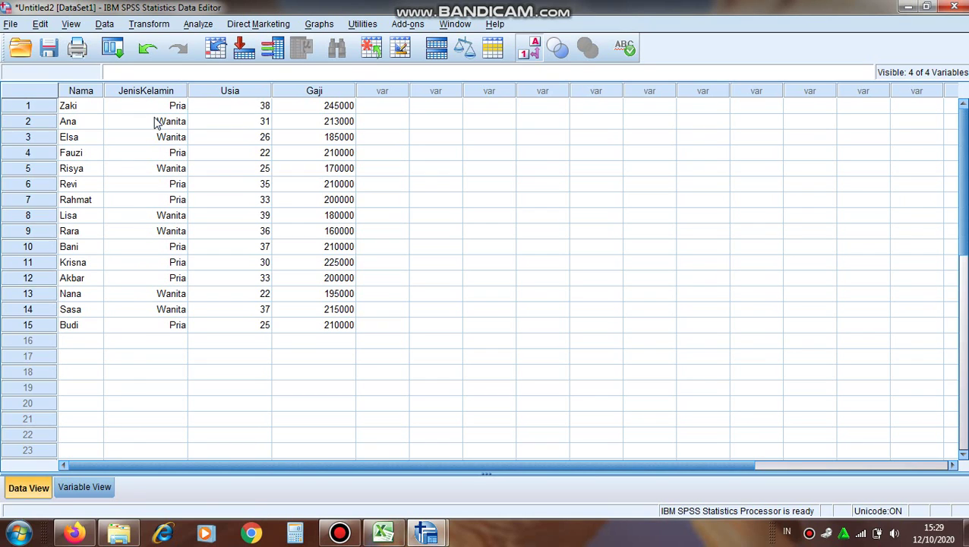
left_click(329, 23)
mouse_move(425, 115)
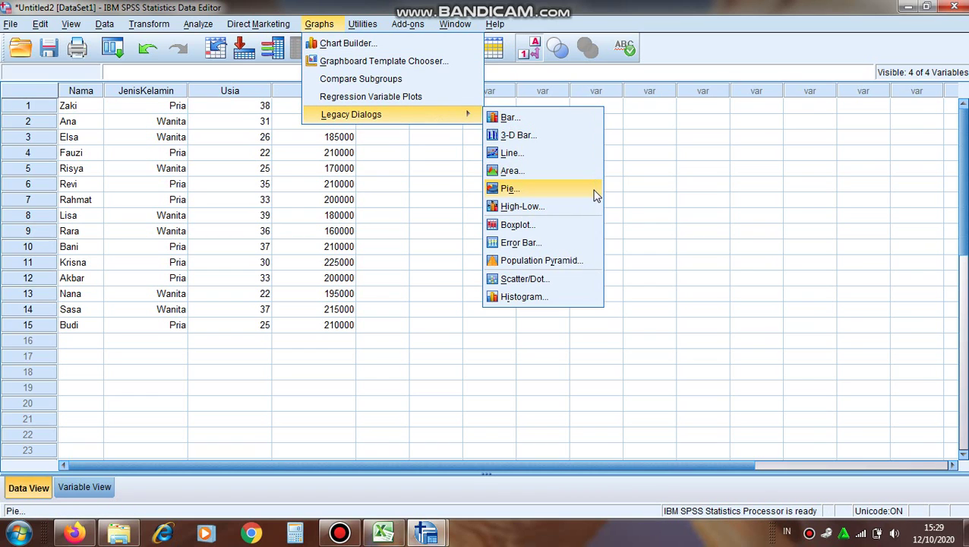
left_click(510, 189)
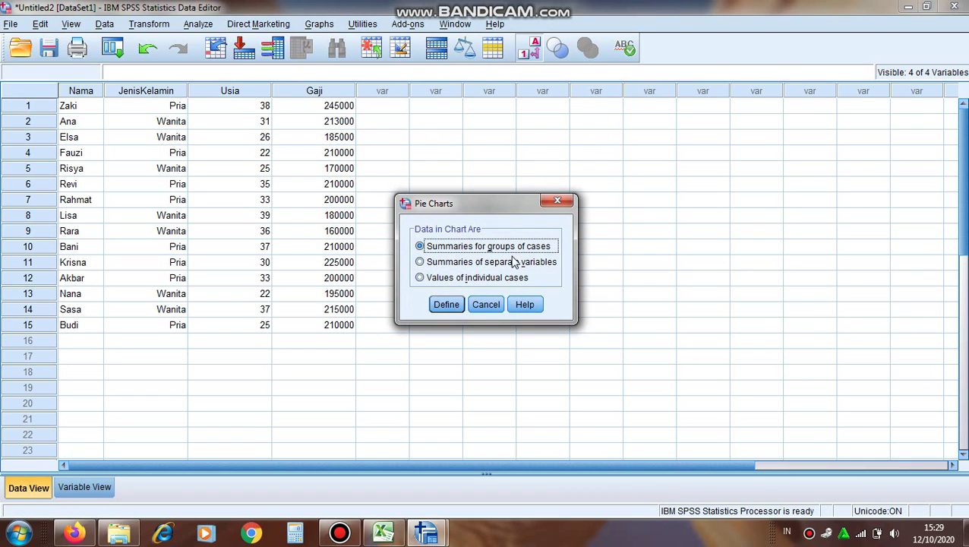
left_click(446, 304)
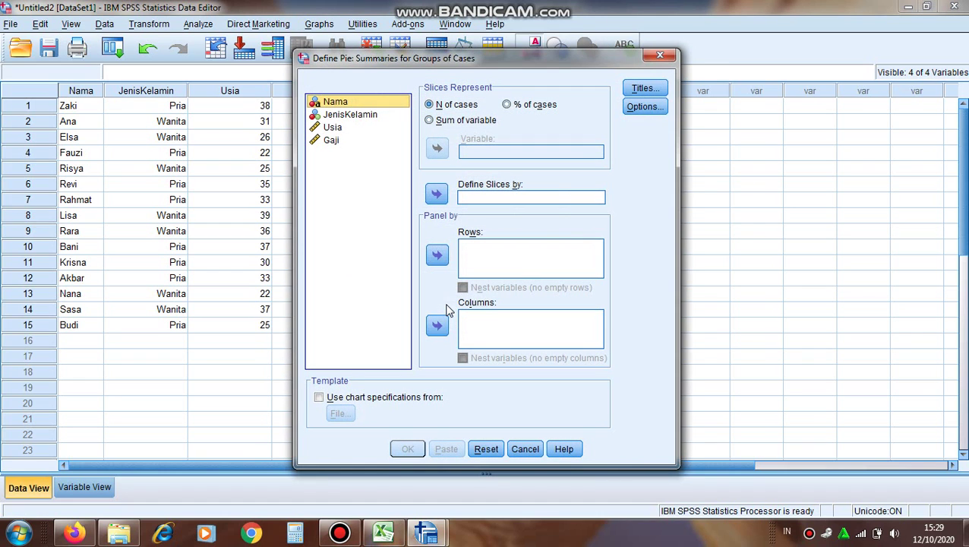
left_click(380, 116)
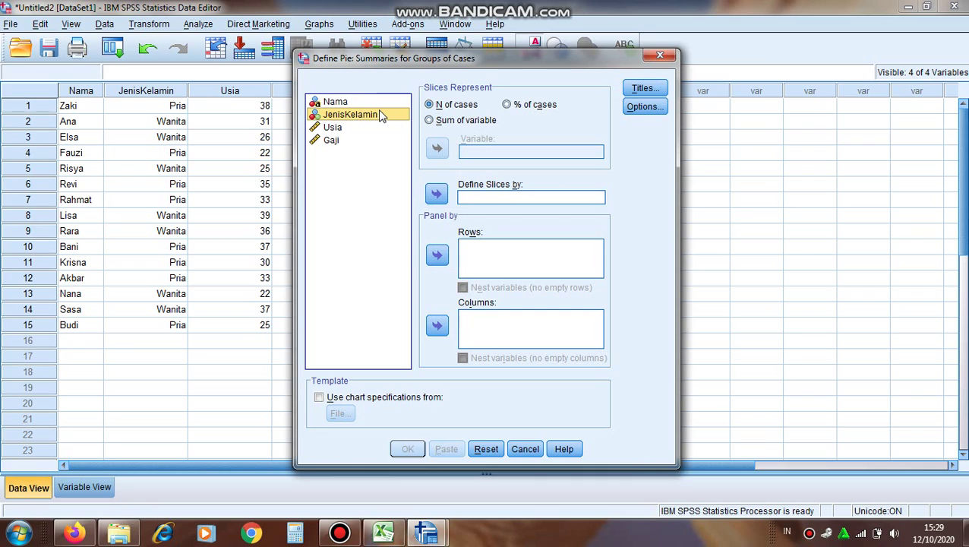
left_click(437, 195)
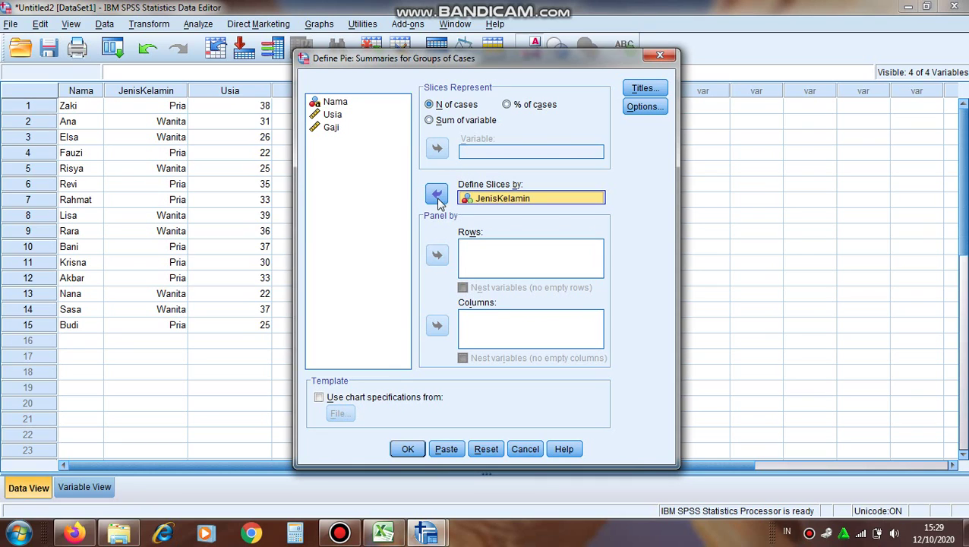
left_click(403, 449)
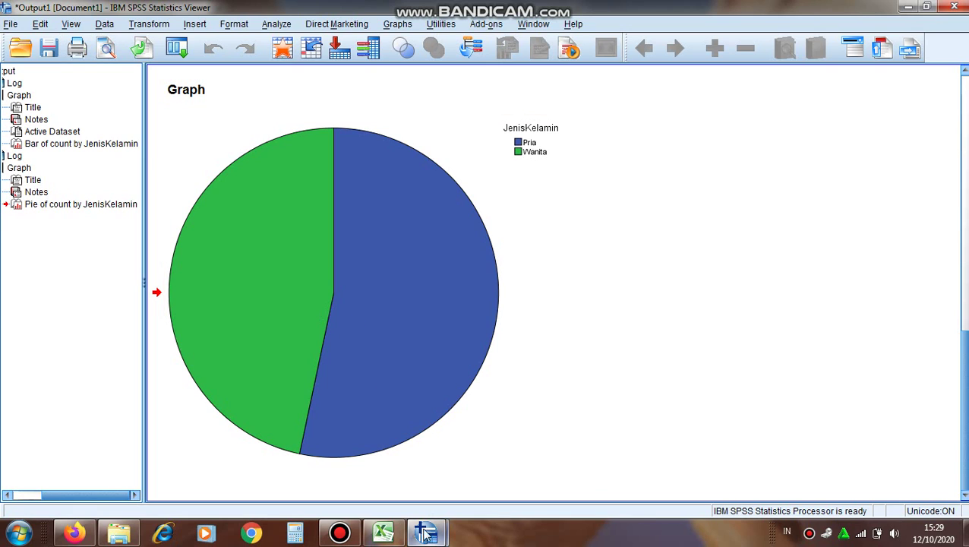
Return to the data set and create a histogram of the Gaji variable.
mouse_move(423, 536)
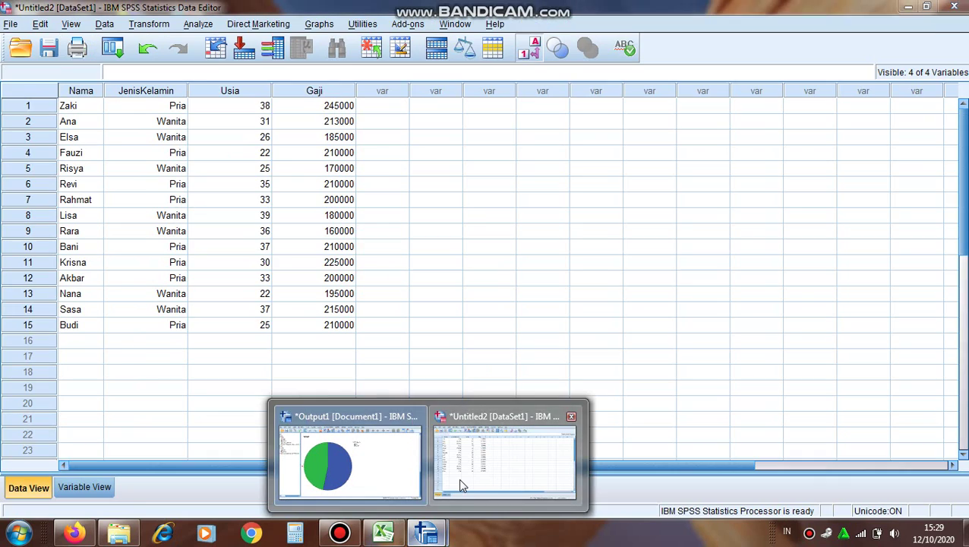
left_click(459, 479)
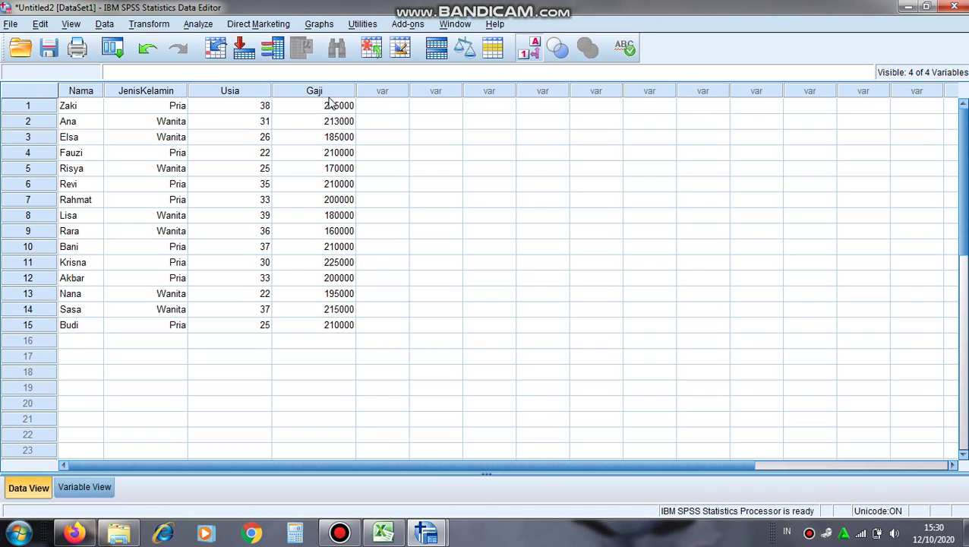
left_click(328, 25)
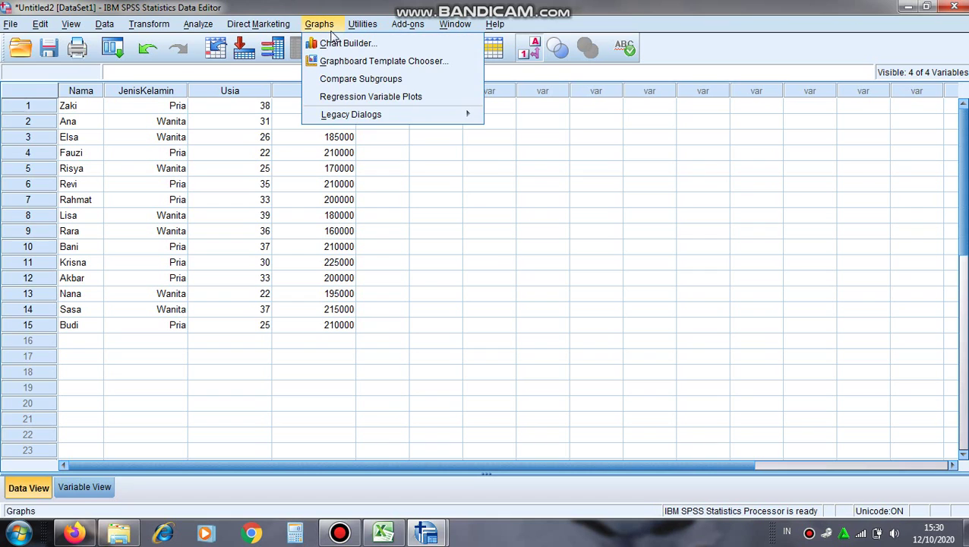
mouse_move(376, 116)
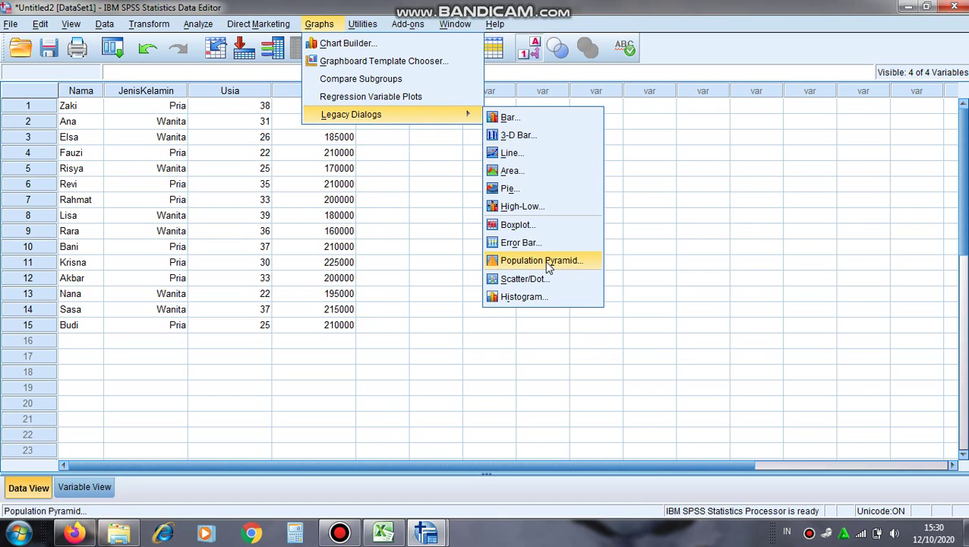
left_click(552, 297)
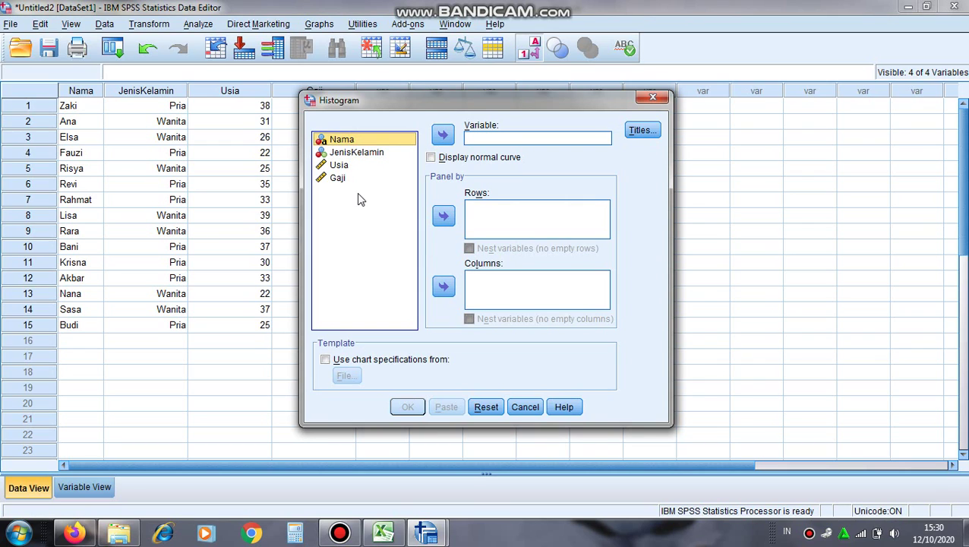
left_click(336, 179)
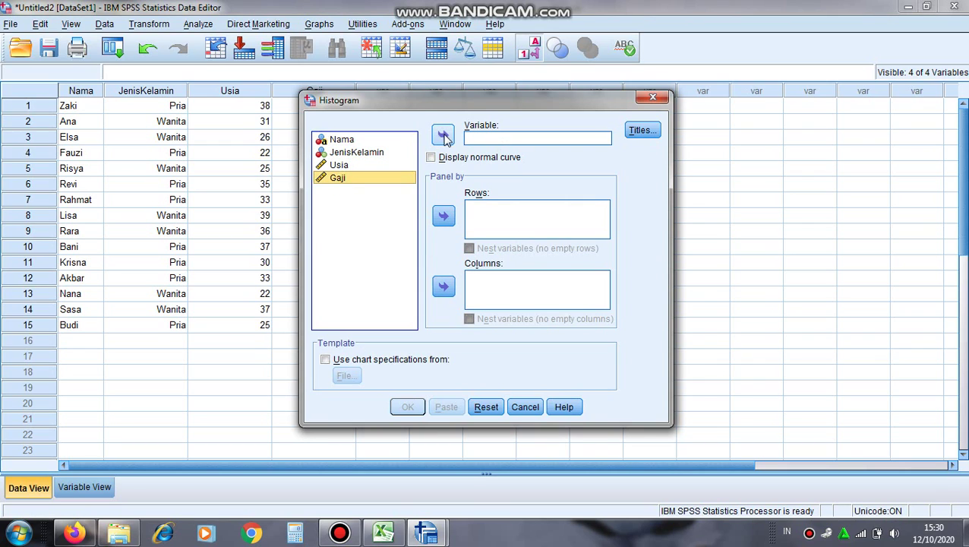
left_click(444, 135)
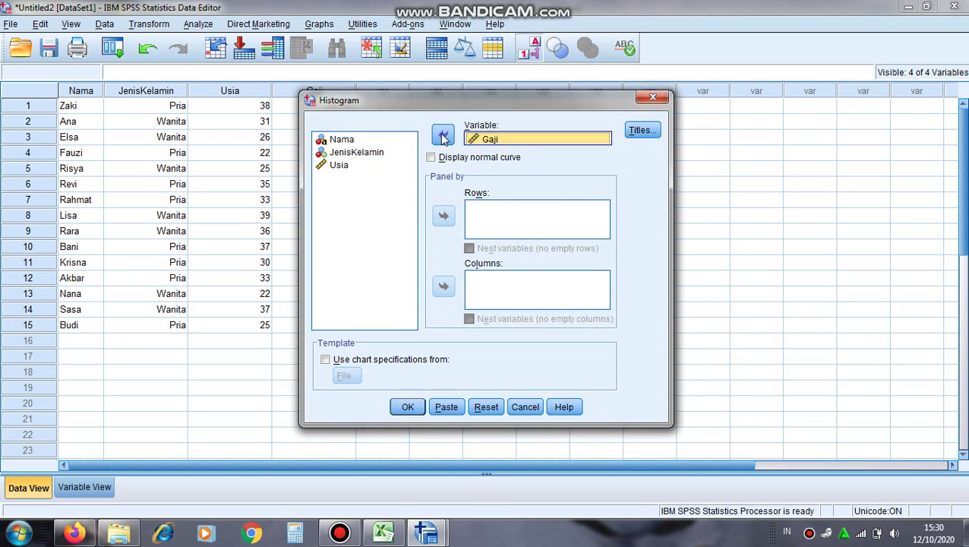
left_click(409, 407)
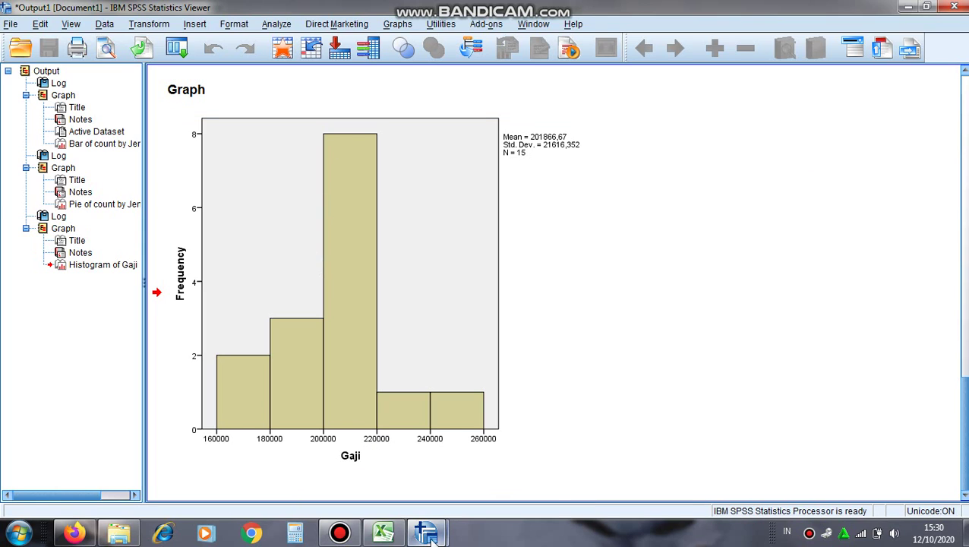
Start a Descriptives analysis on the data set and add JenisKelamin, Usia and Gaji as its variables.
mouse_move(435, 538)
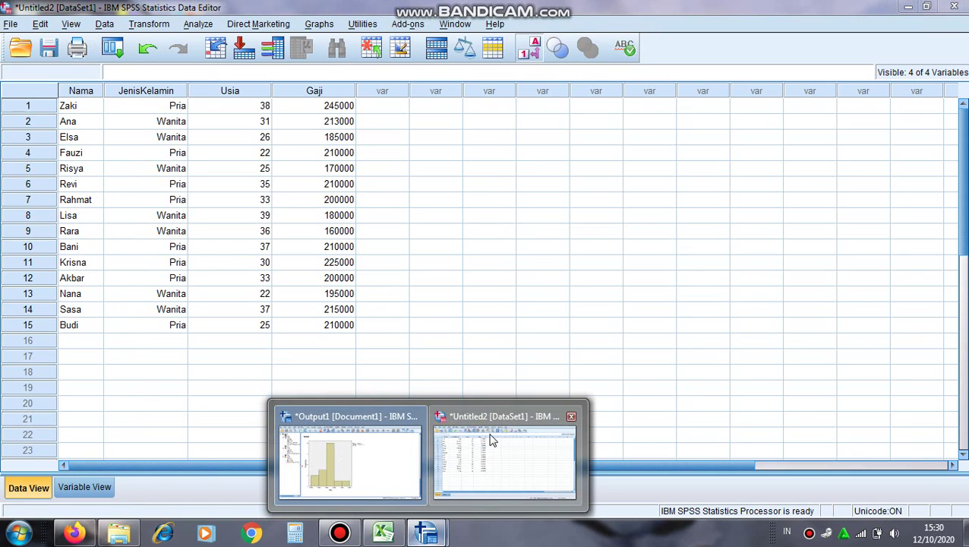
left_click(493, 440)
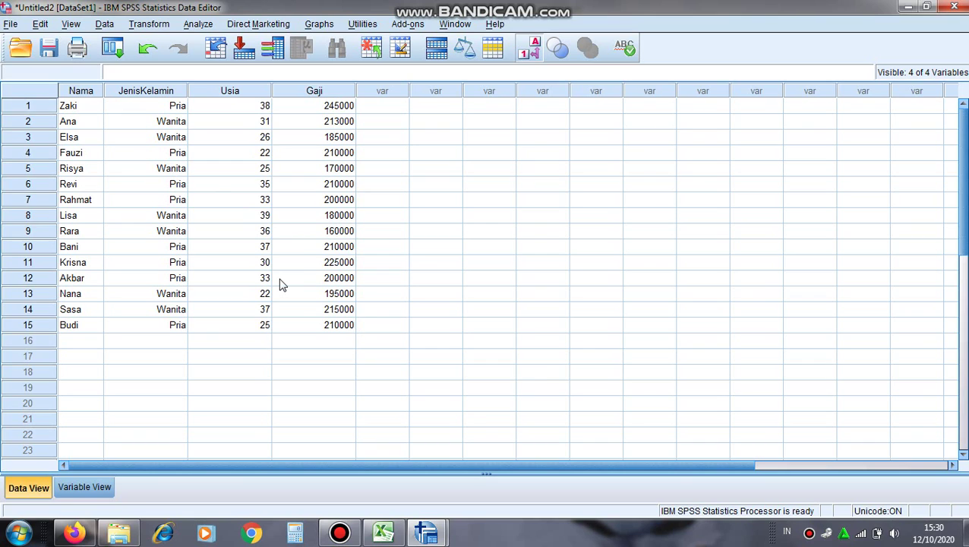
left_click(206, 24)
mouse_move(293, 67)
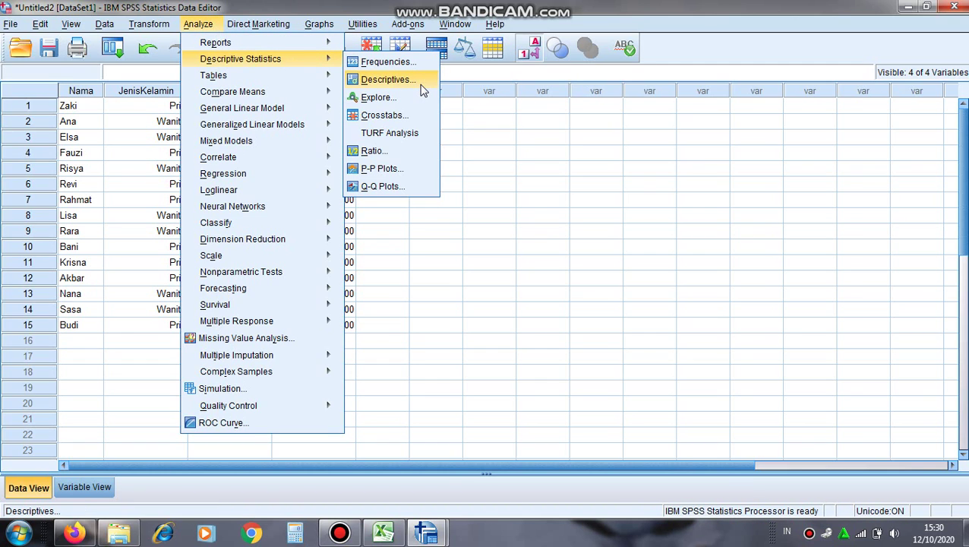
left_click(387, 80)
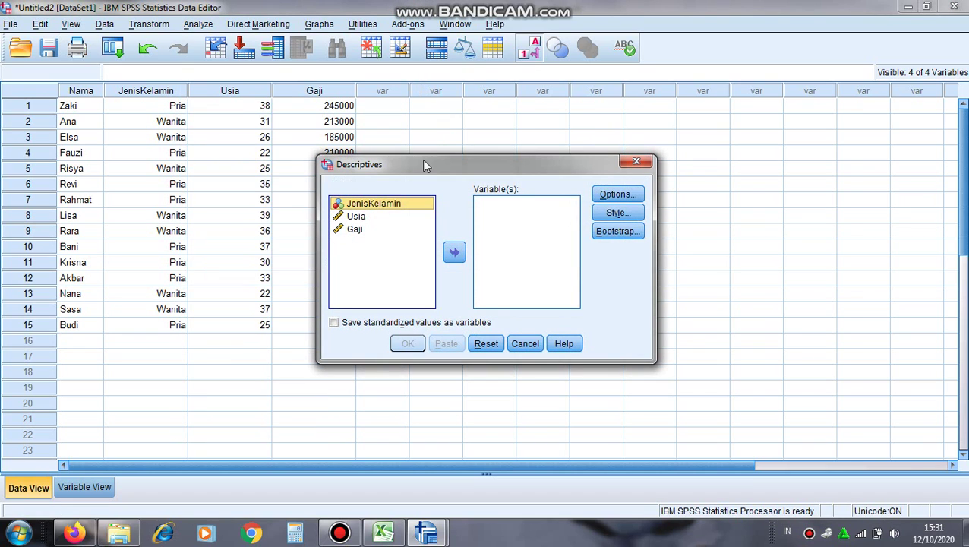
left_click(454, 254)
left_click(396, 202)
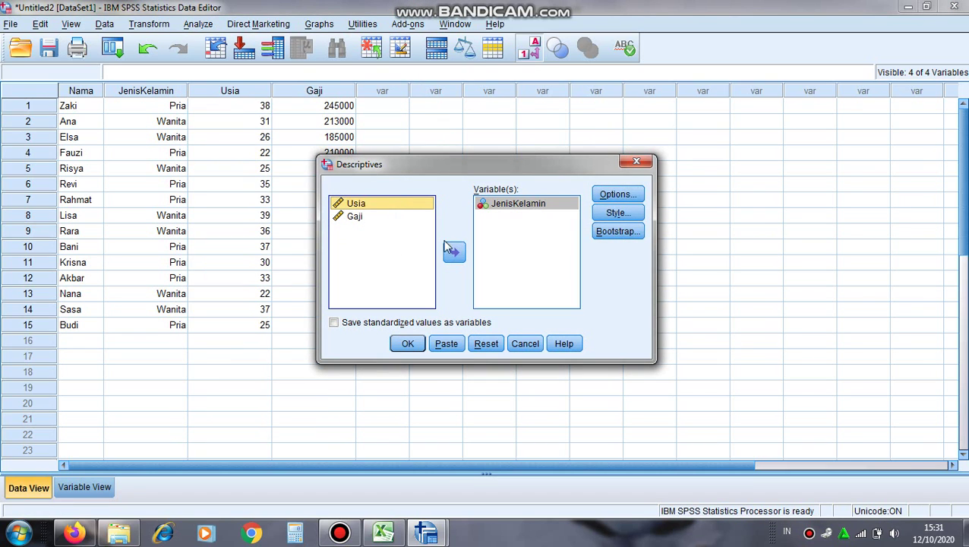
left_click(452, 251)
left_click(395, 206)
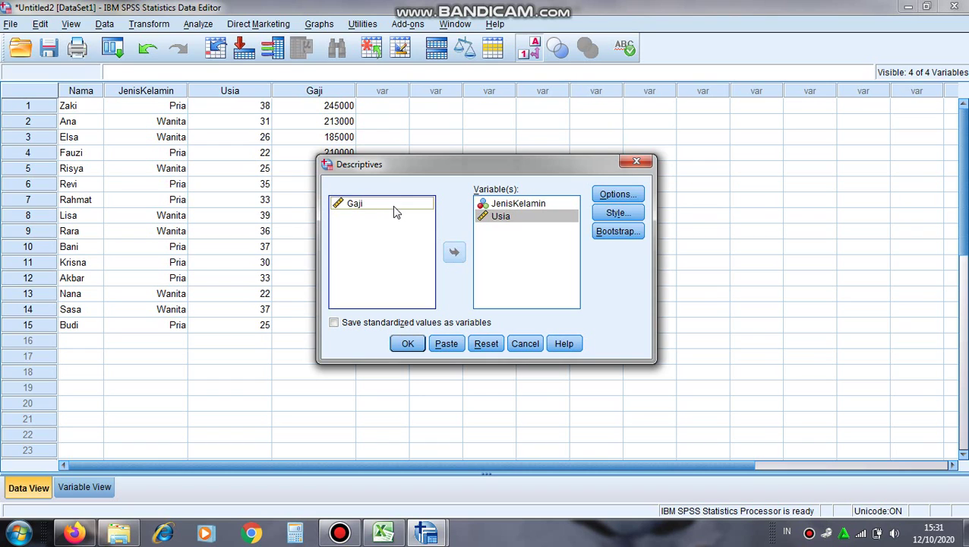
left_click(458, 262)
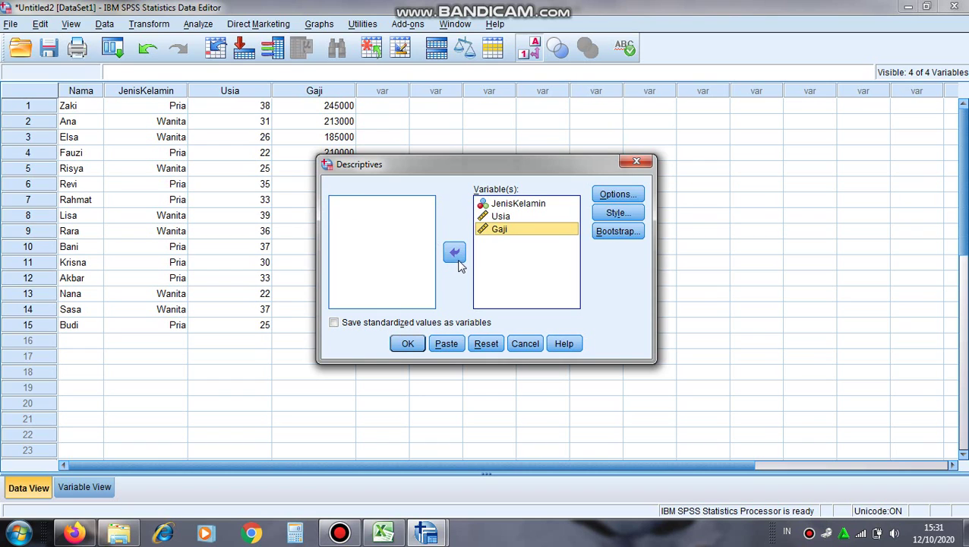
Include Sum, Variance and Range in the Descriptives statistics and run the analysis.
left_click(624, 196)
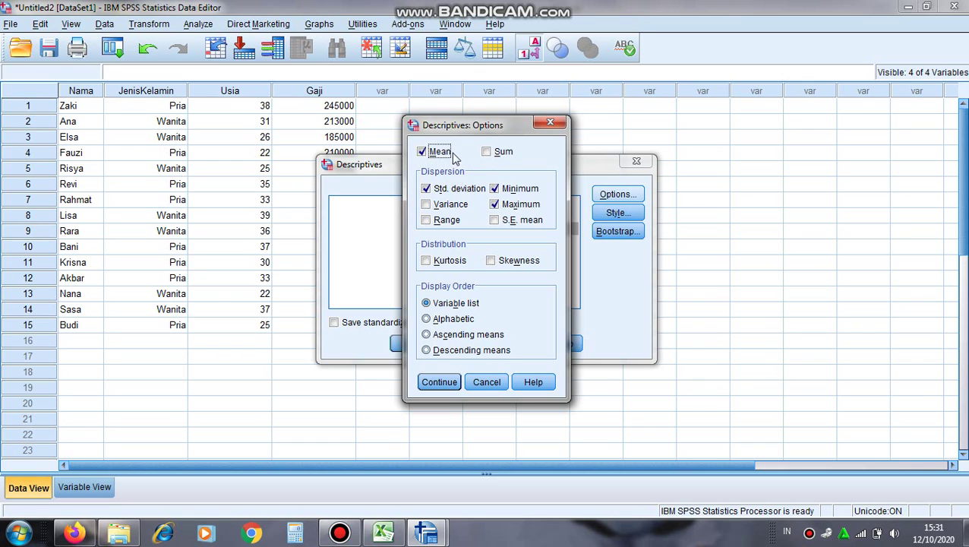
left_click(486, 152)
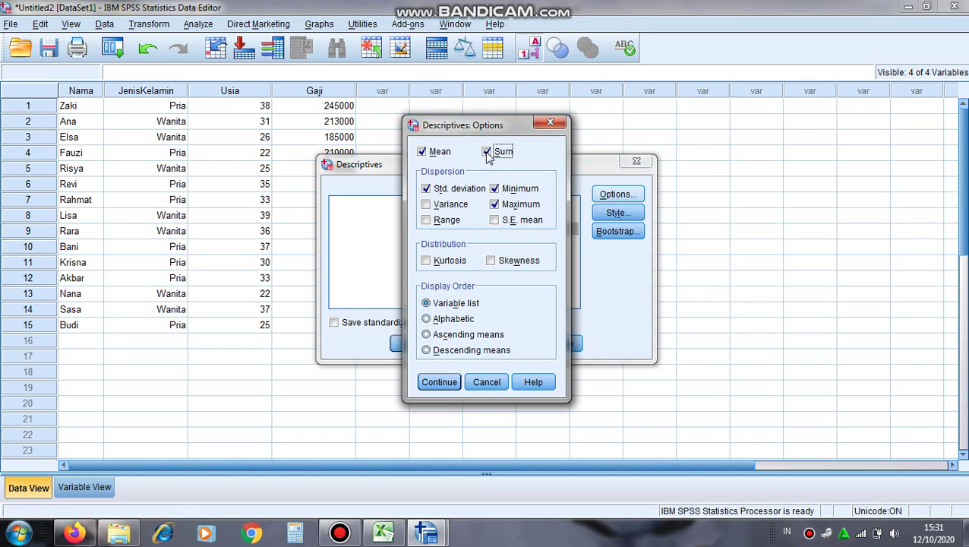
left_click(426, 204)
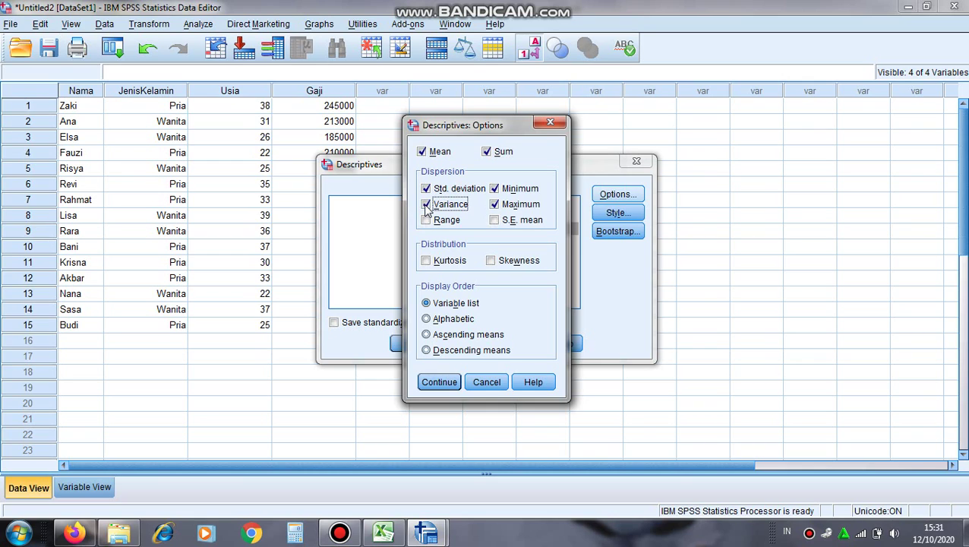
left_click(427, 219)
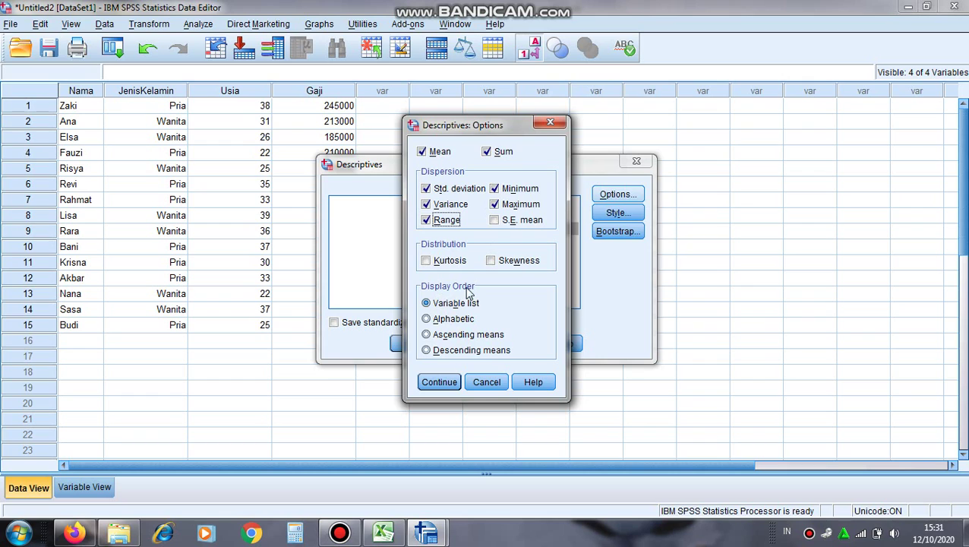
left_click(438, 382)
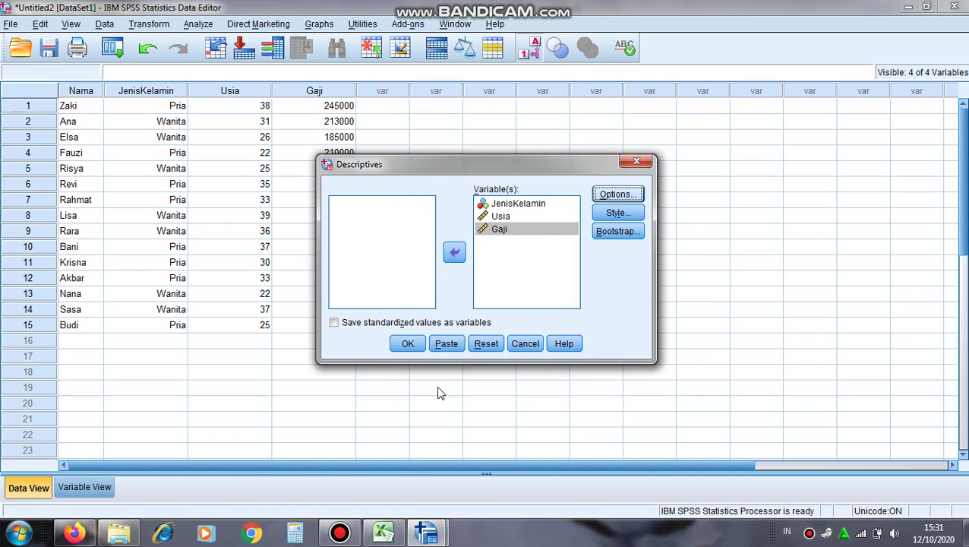
left_click(414, 349)
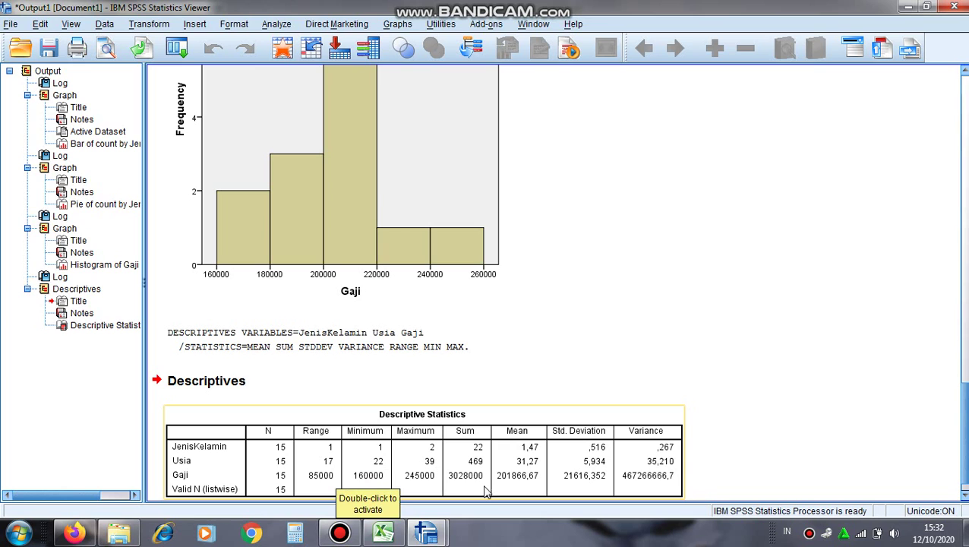
Return to the data set and run a Frequencies analysis with frequency tables for JenisKelamin, Usia and Gaji.
mouse_move(427, 532)
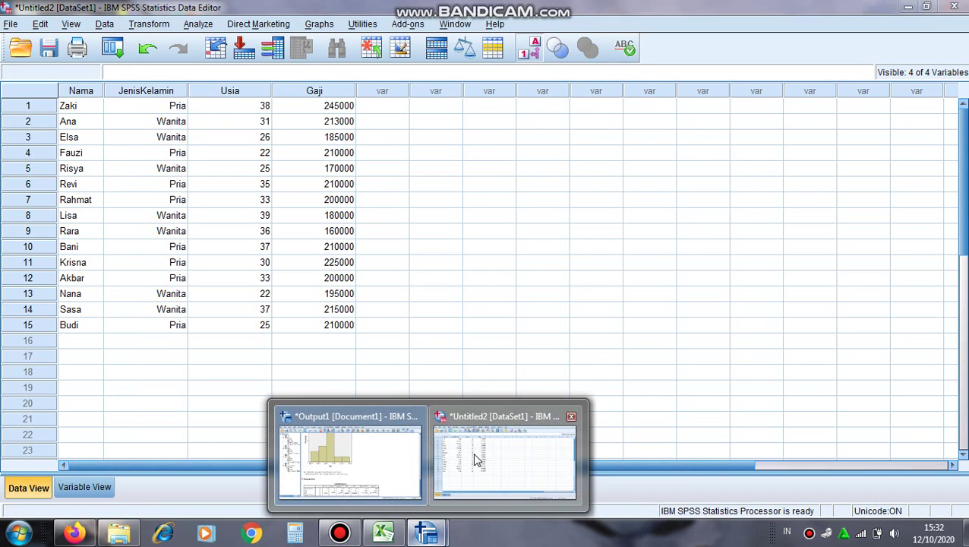
left_click(474, 461)
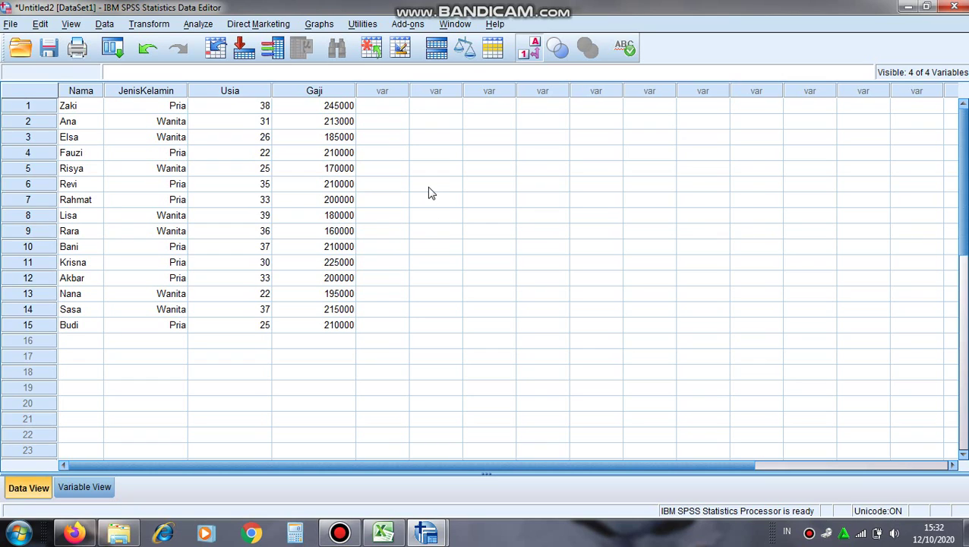
left_click(212, 26)
mouse_move(232, 55)
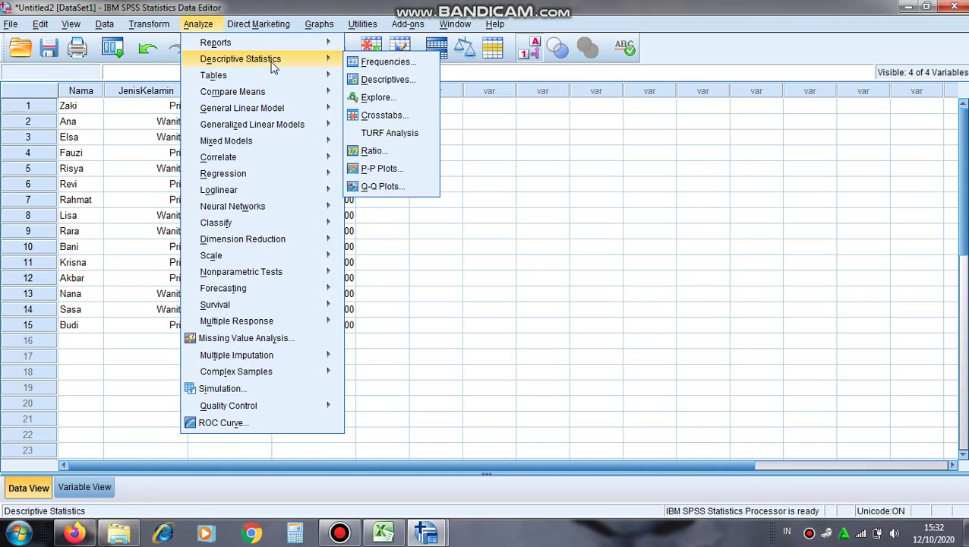
left_click(411, 67)
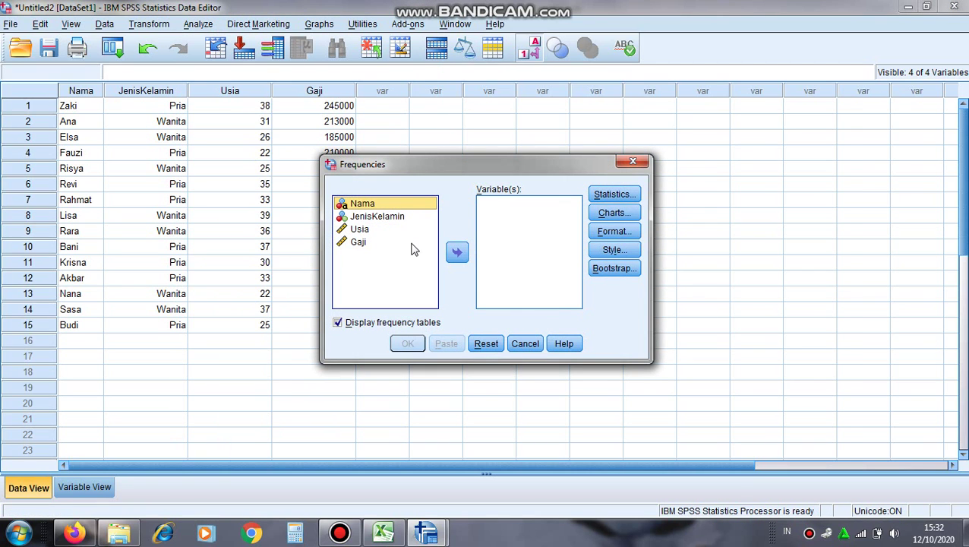
left_click(387, 218)
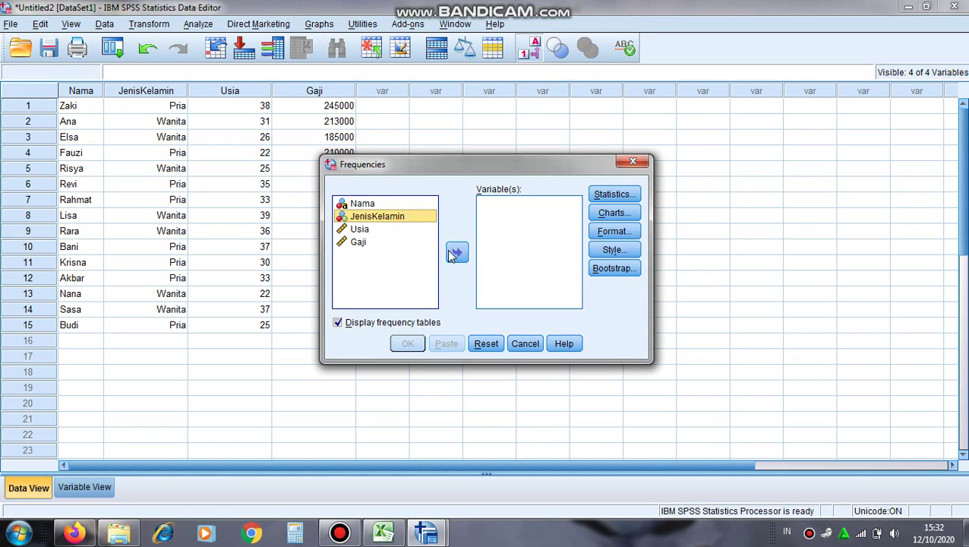
left_click(456, 253)
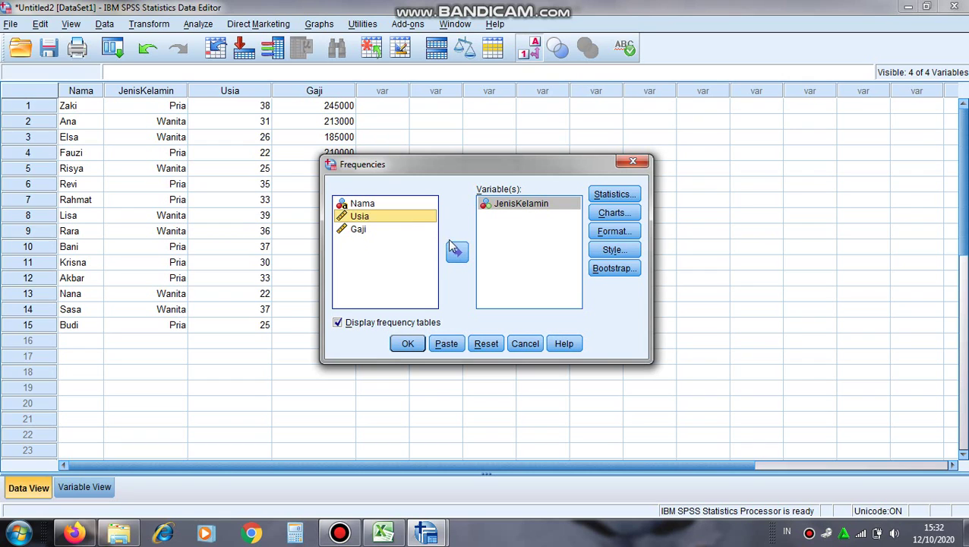
left_click(458, 253)
left_click(401, 217)
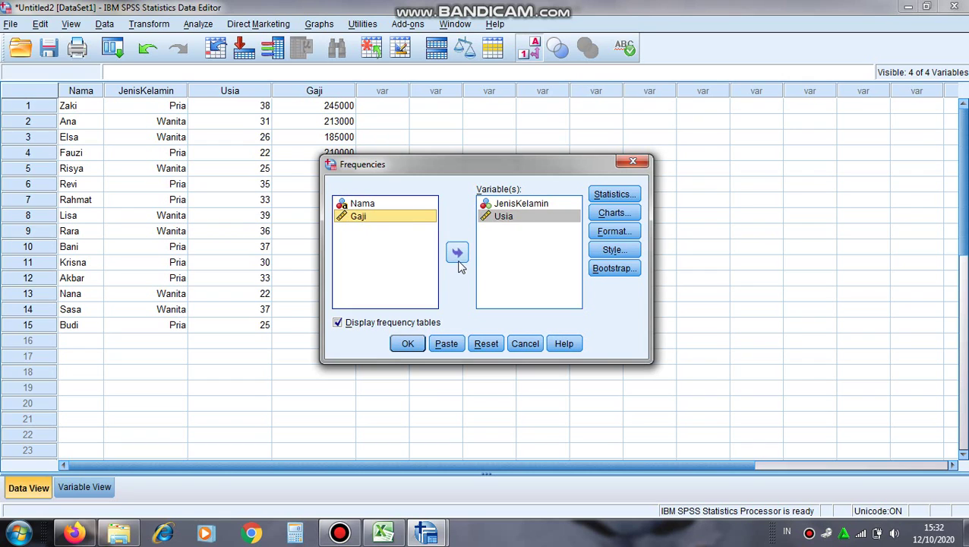
left_click(458, 258)
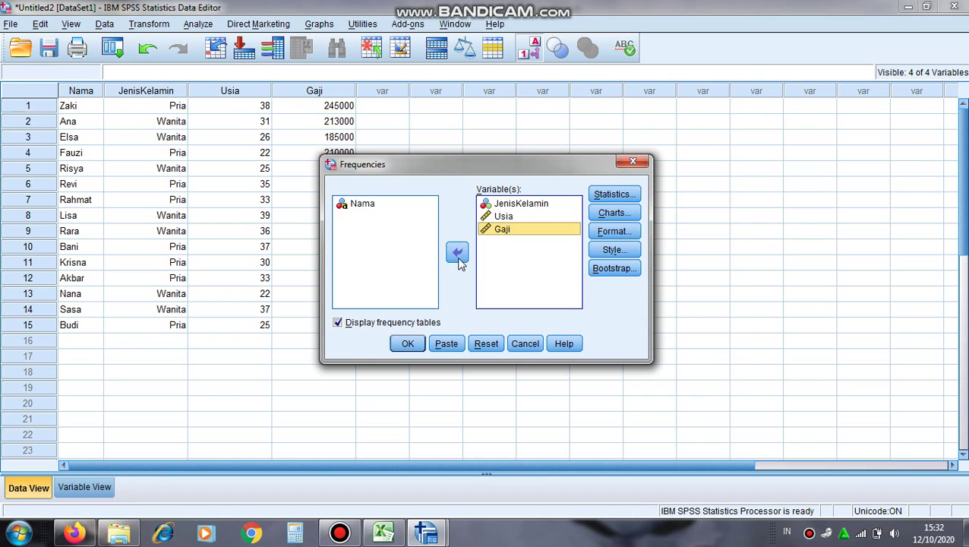
left_click(406, 347)
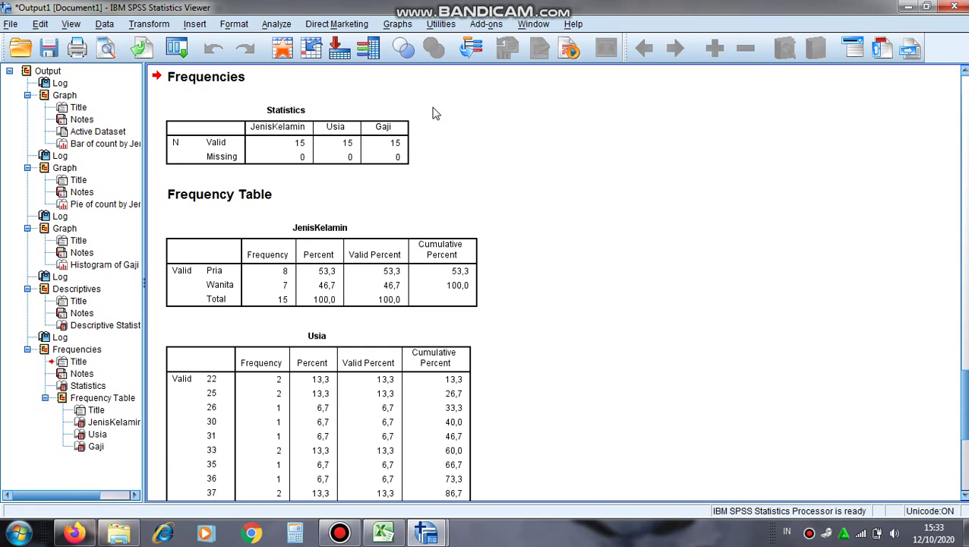
Examine the Frequencies output, from the Statistics table through the JenisKelamin, Usia and Gaji frequency tables.
left_click(353, 133)
scroll(401, 320, "down", 1)
scroll(402, 326, "down", 2)
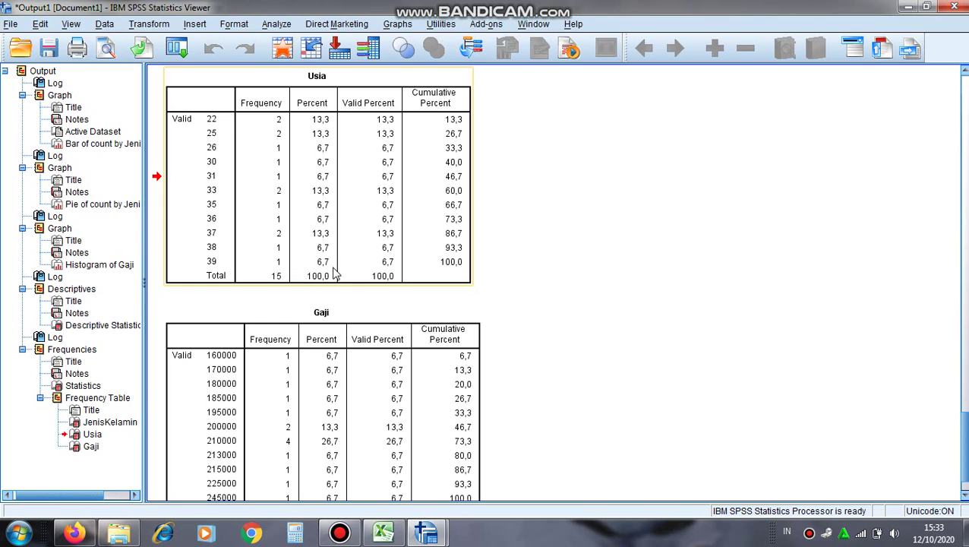
scroll(526, 275, "down", 3)
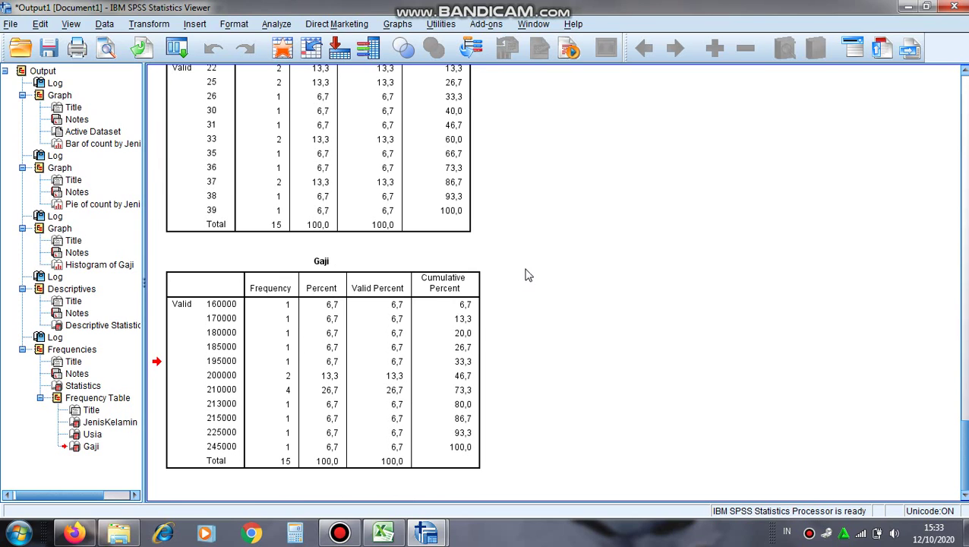
left_click(320, 316)
left_click(340, 534)
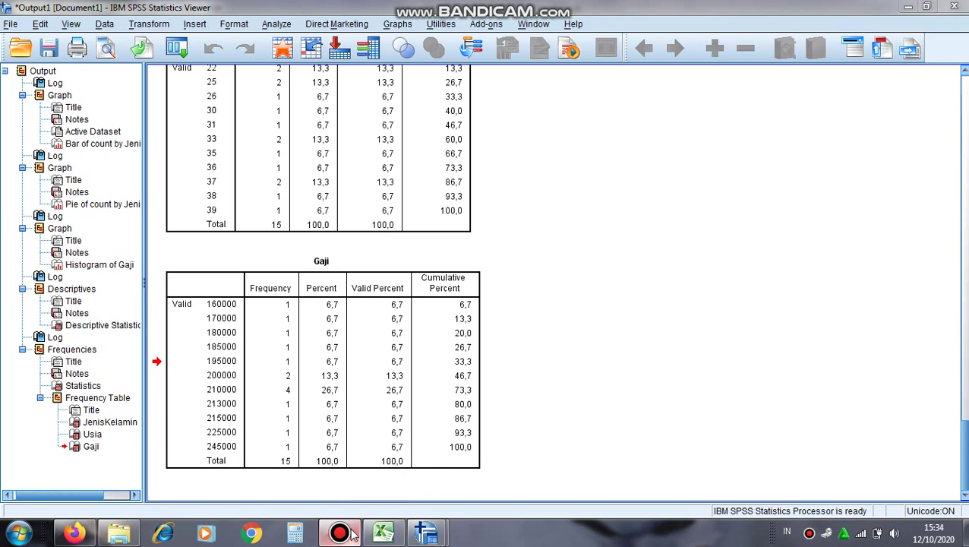